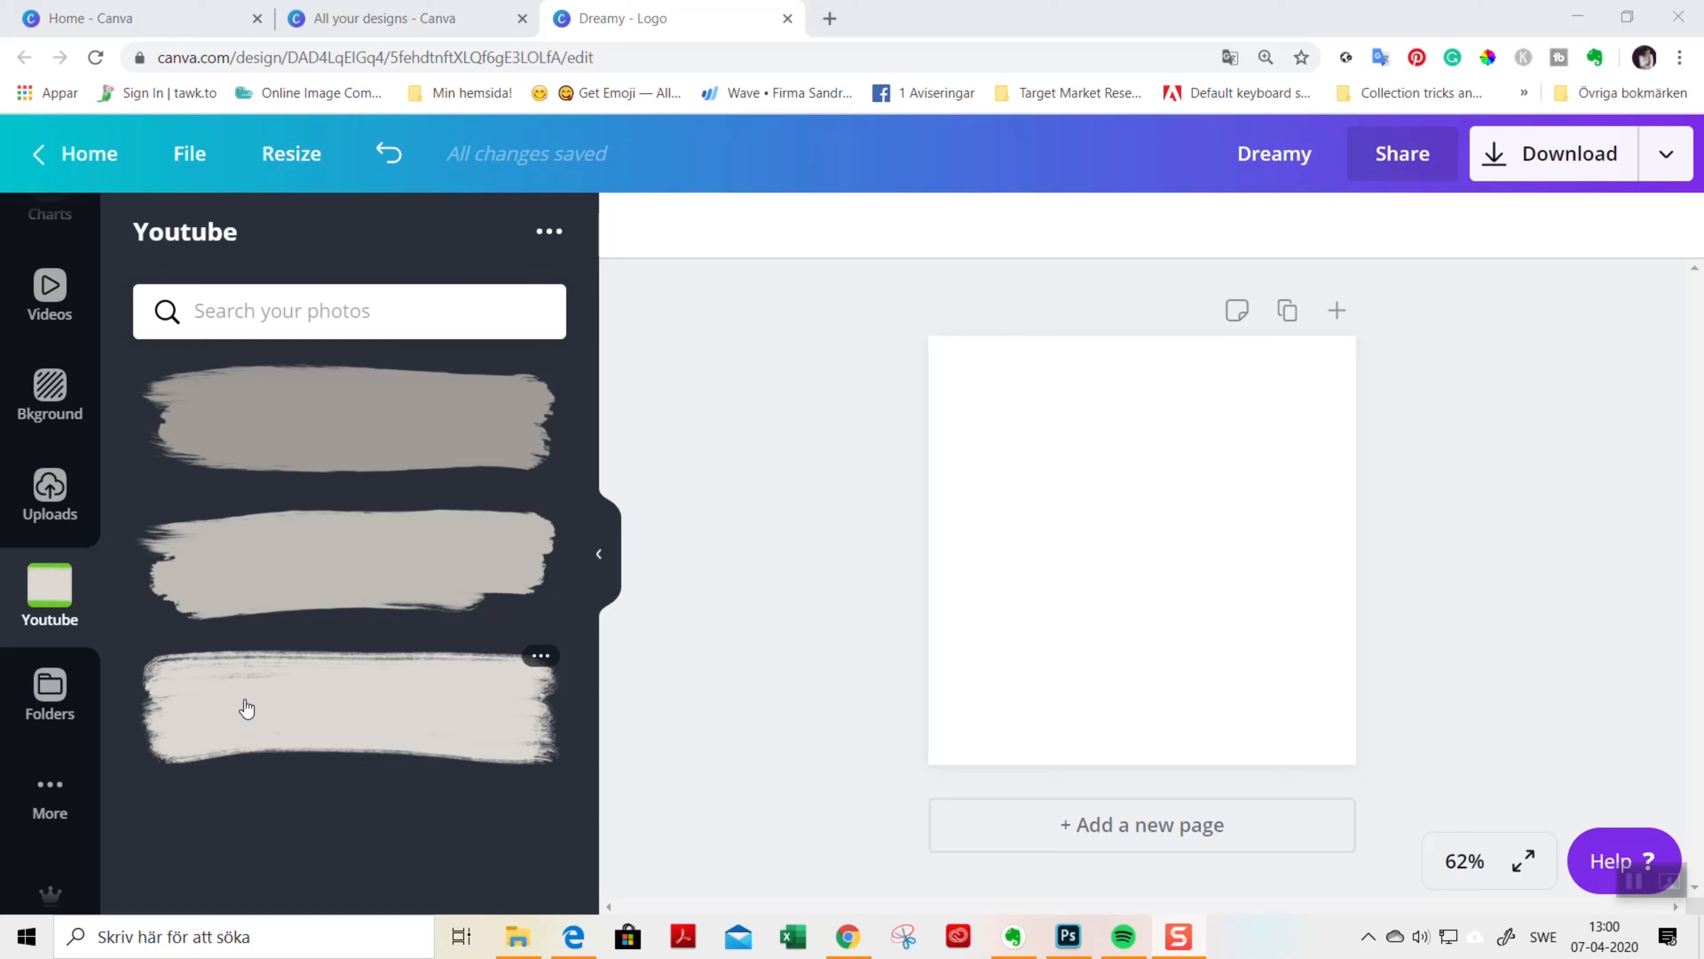
Place the lightest brush-stroke image from the Youtube folder in the centre of the logo page
mouse_move(216, 708)
mouse_down()
mouse_move(246, 729)
mouse_move(232, 720)
mouse_move(806, 651)
mouse_move(982, 569)
mouse_move(1059, 571)
mouse_up()
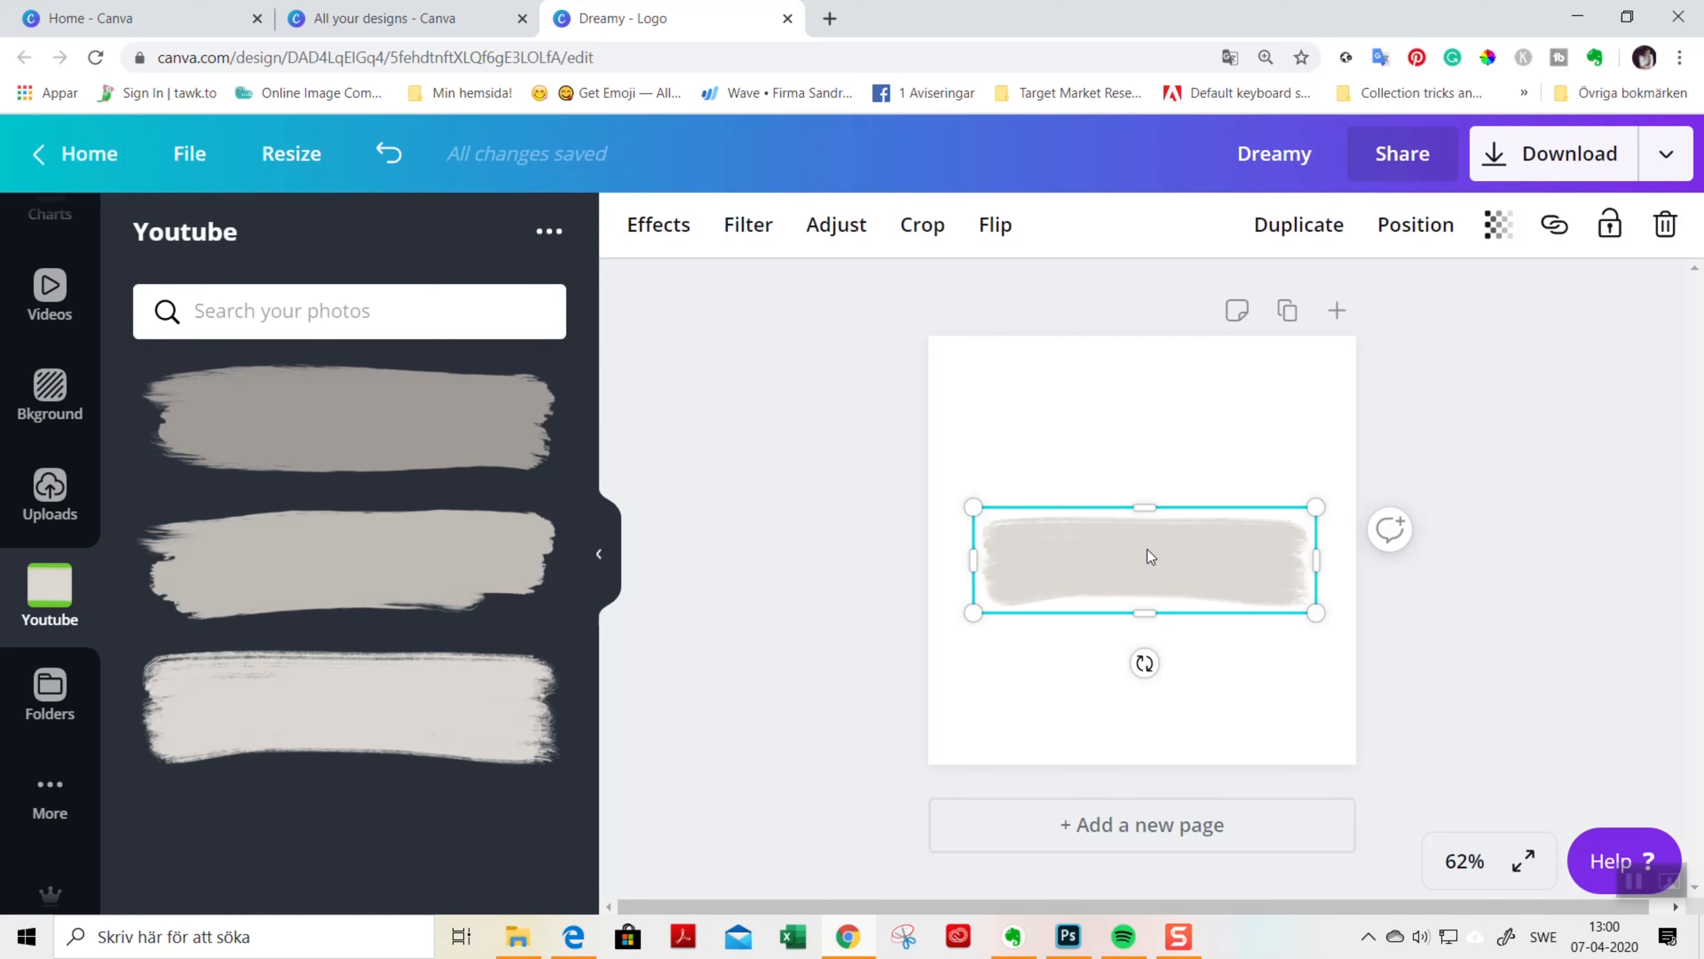
drag(1147, 549, 1144, 539)
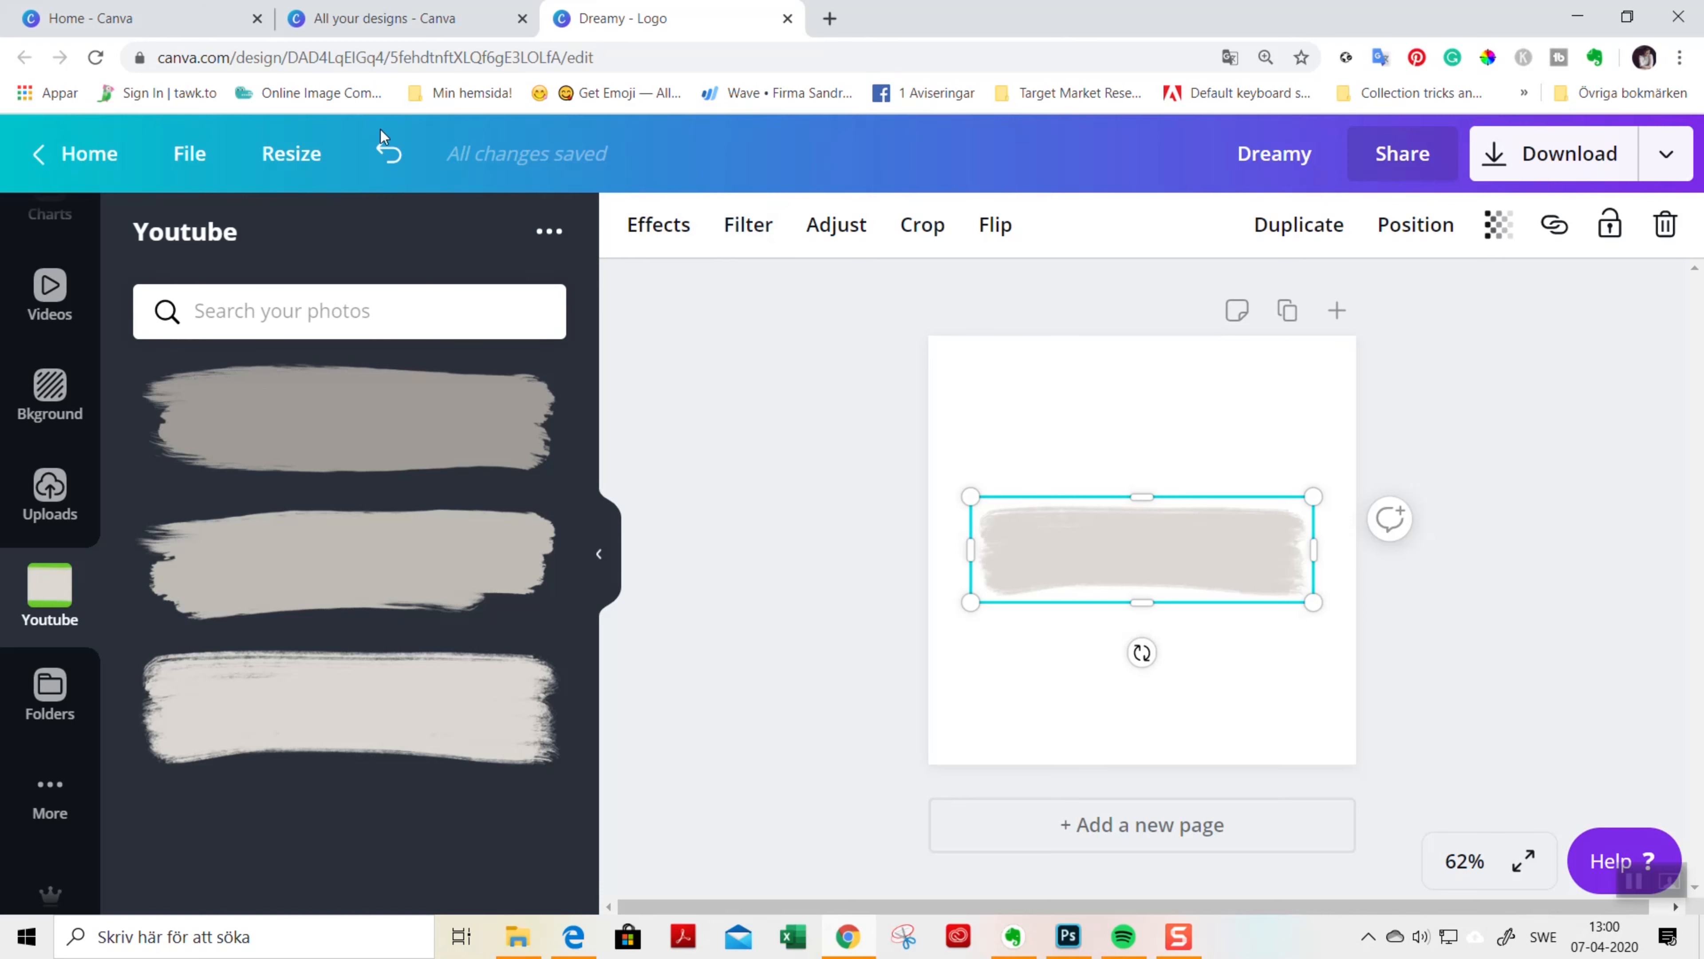
click(288, 154)
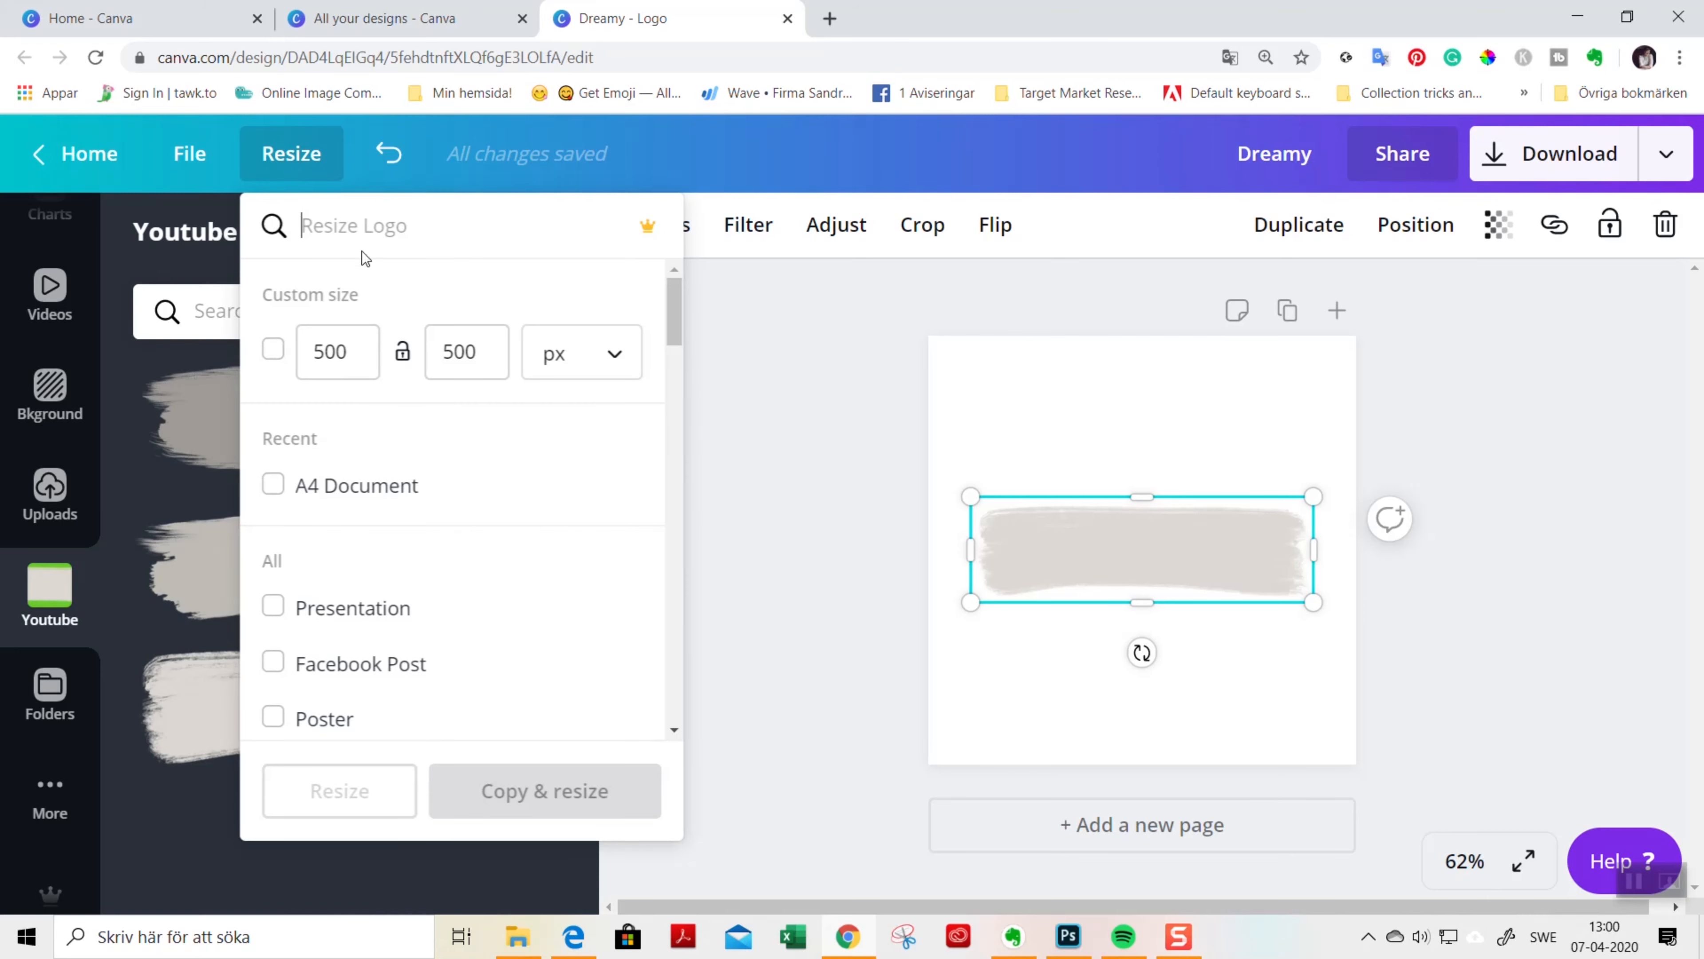
click(828, 394)
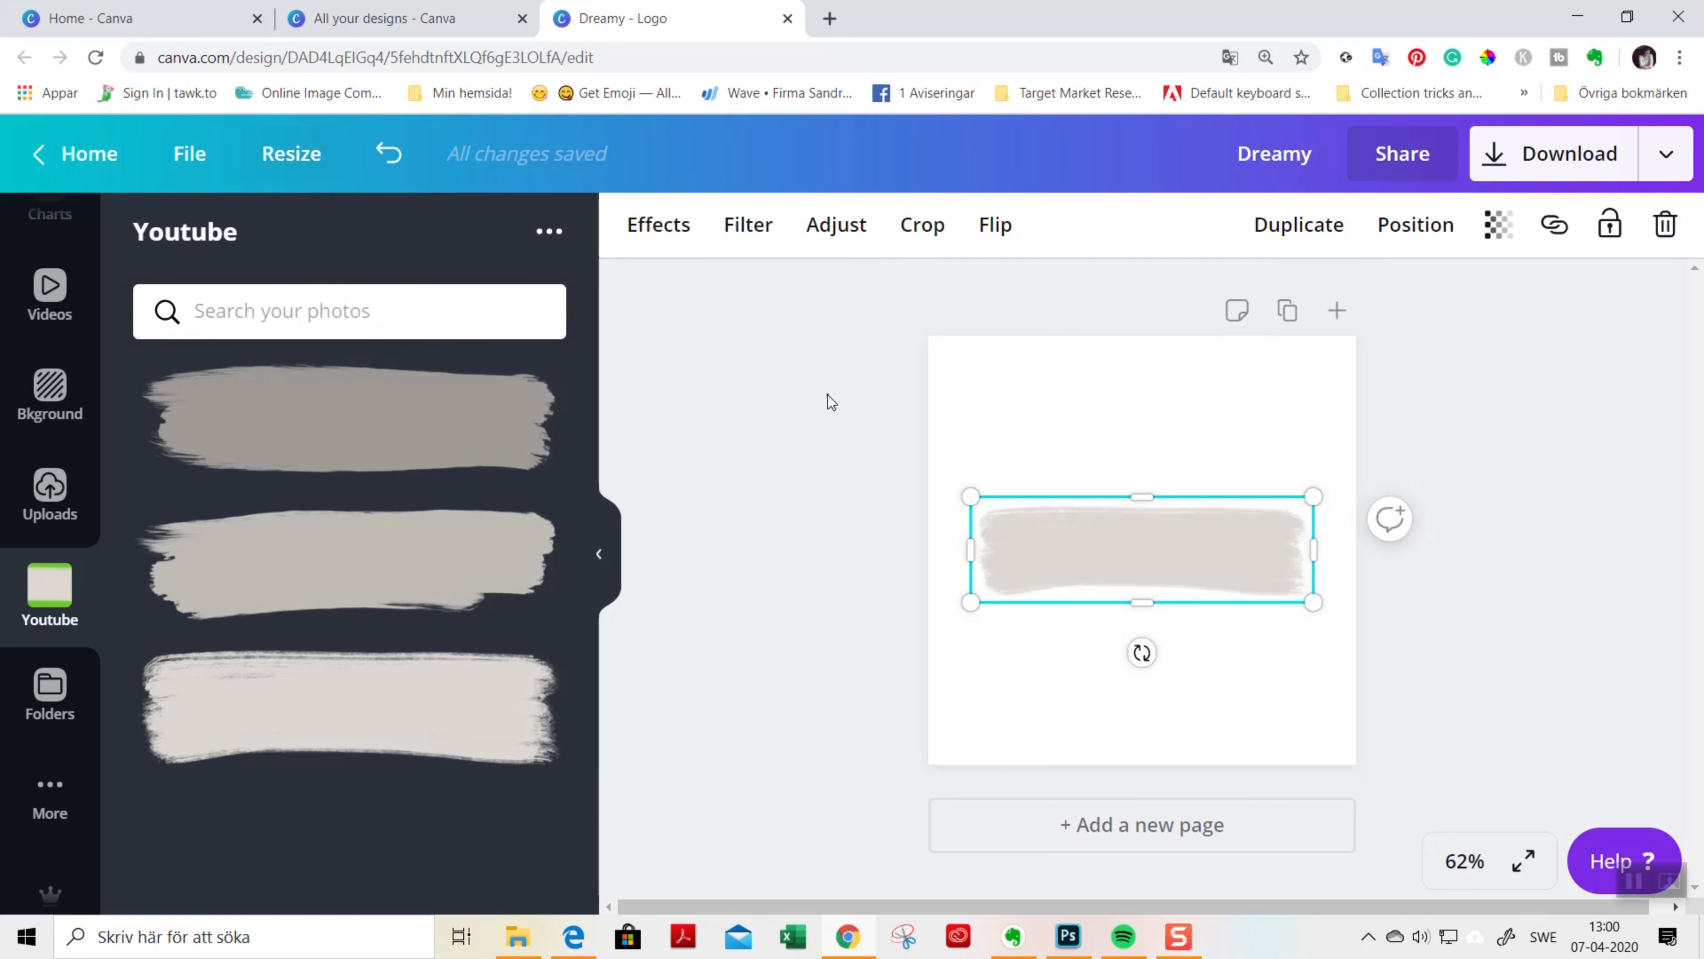
click(828, 395)
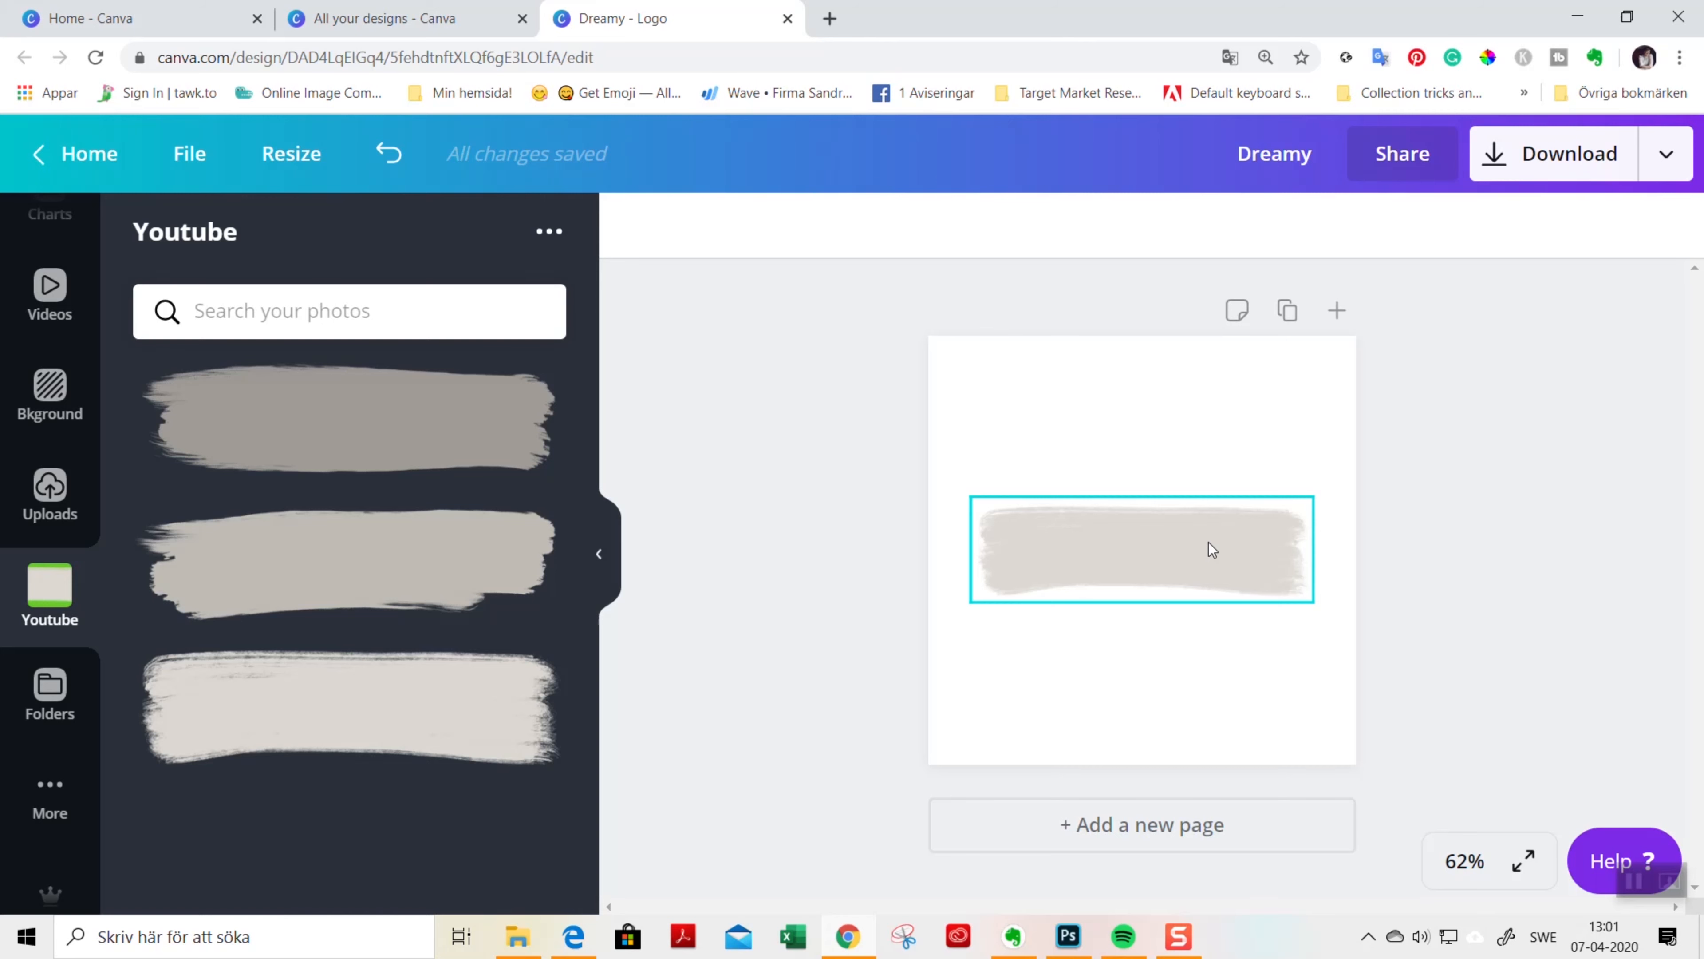
drag(1136, 551, 1137, 555)
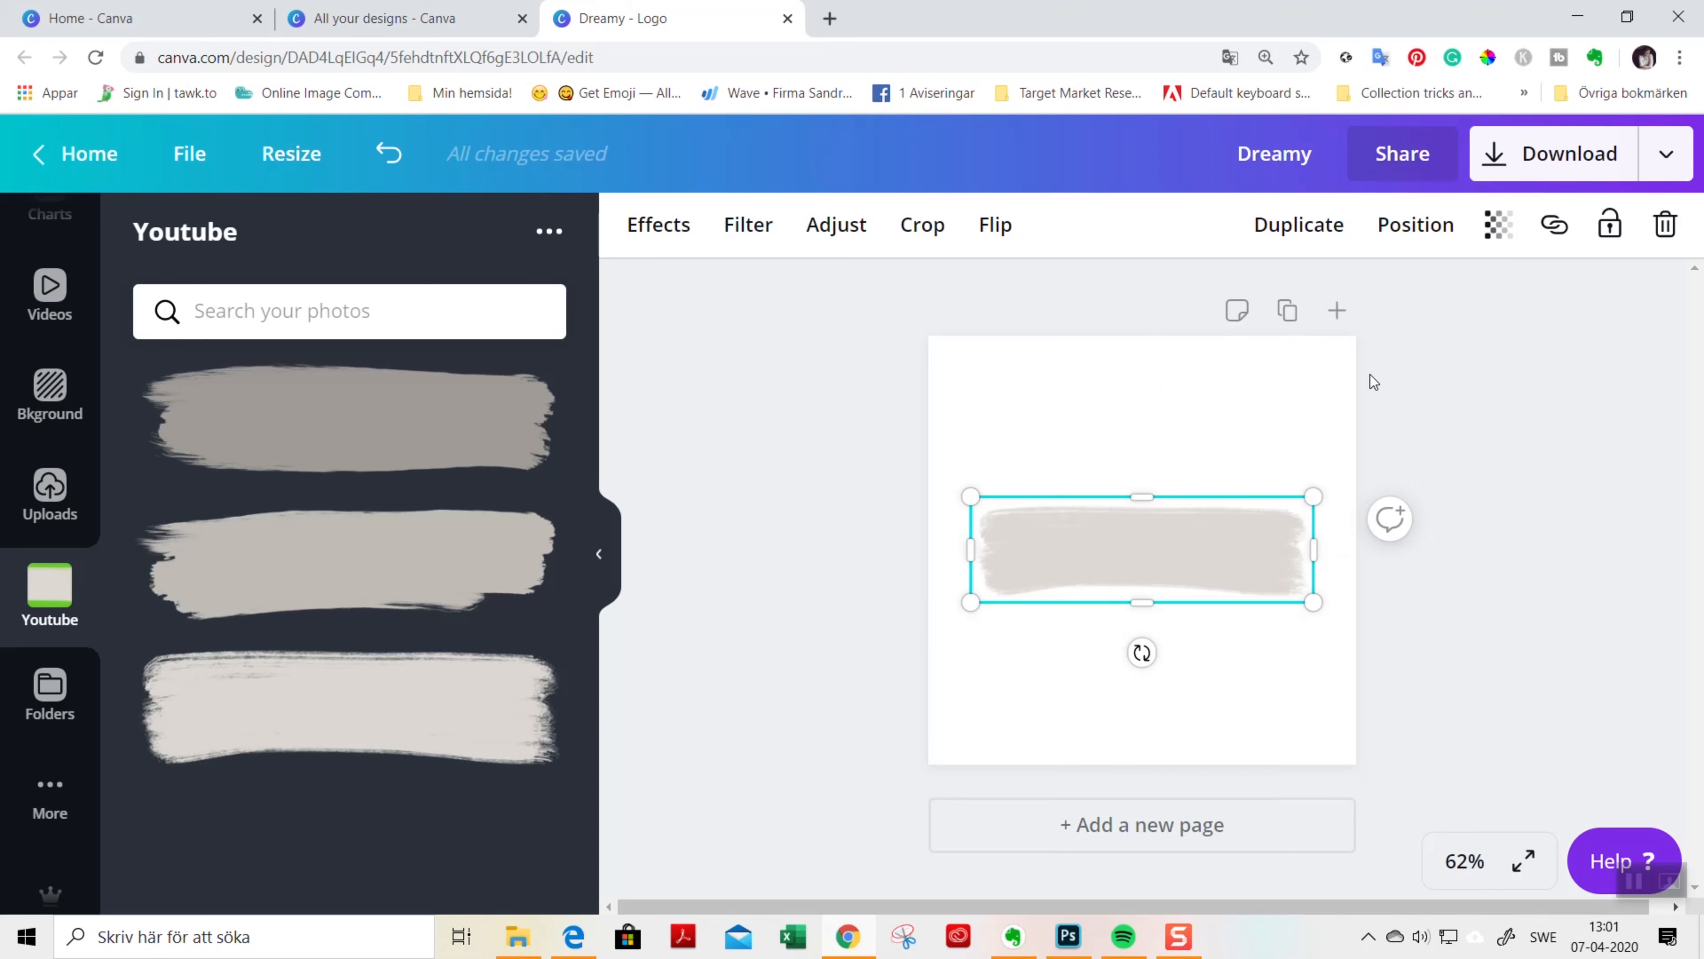
Add a heading over the brush stroke and replace its placeholder text with "MINI AND ME"
key(ctrl+plus)
key(ctrl+plus)
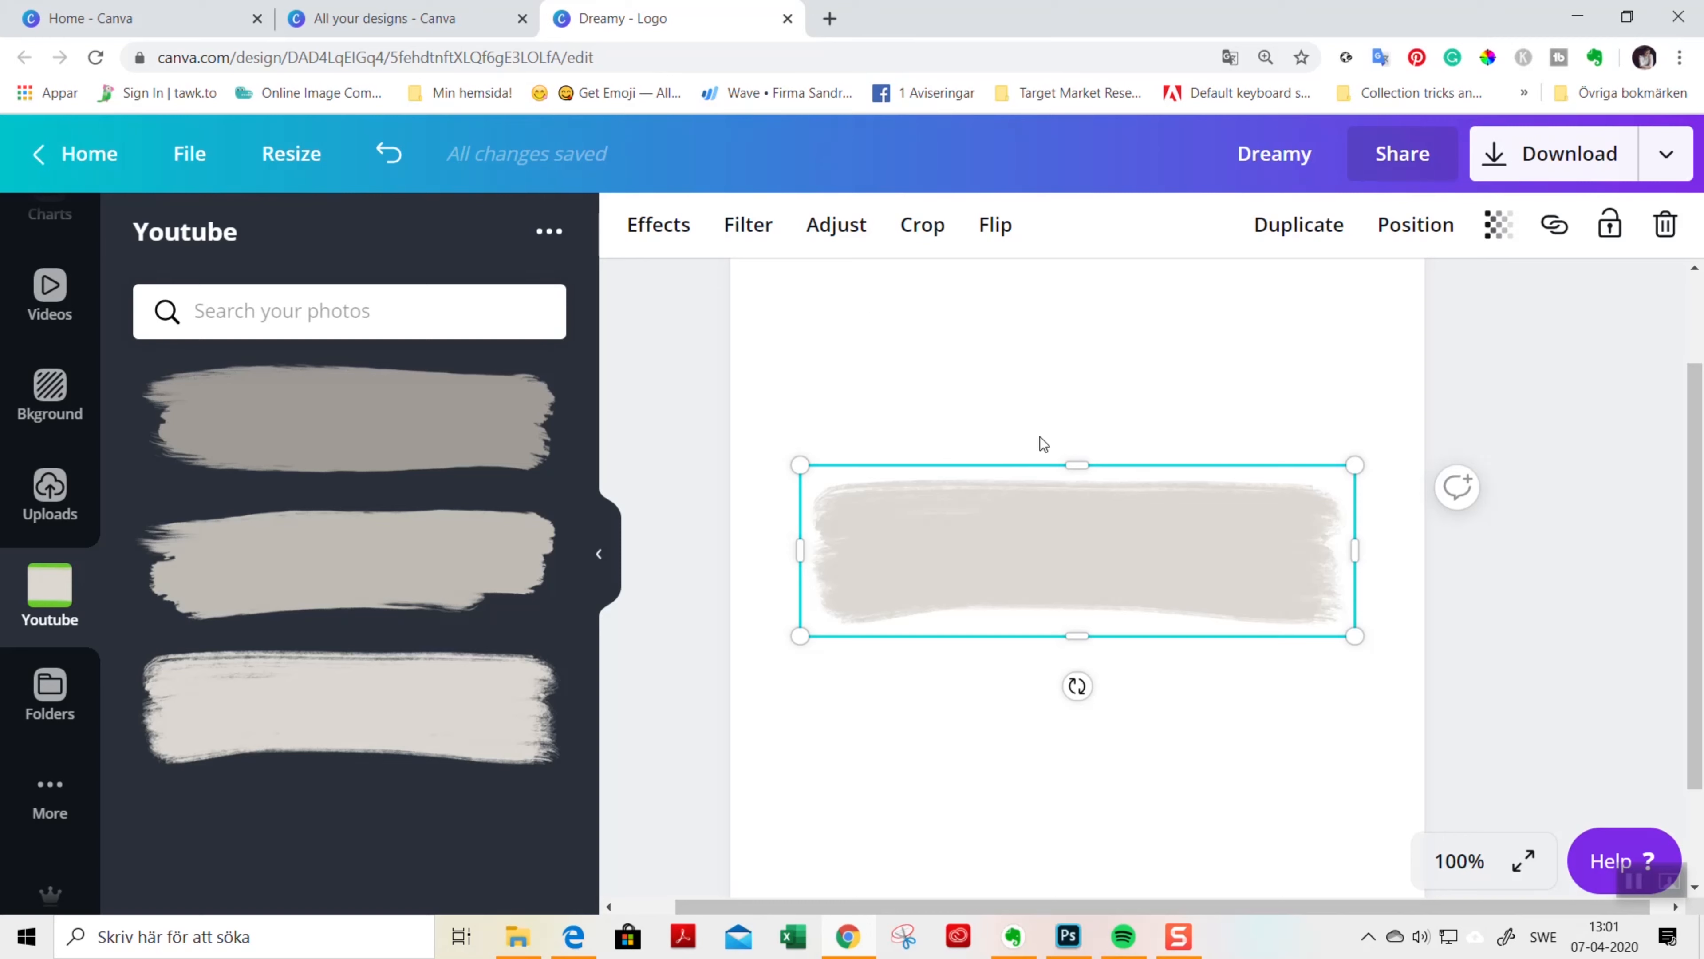
click(1016, 402)
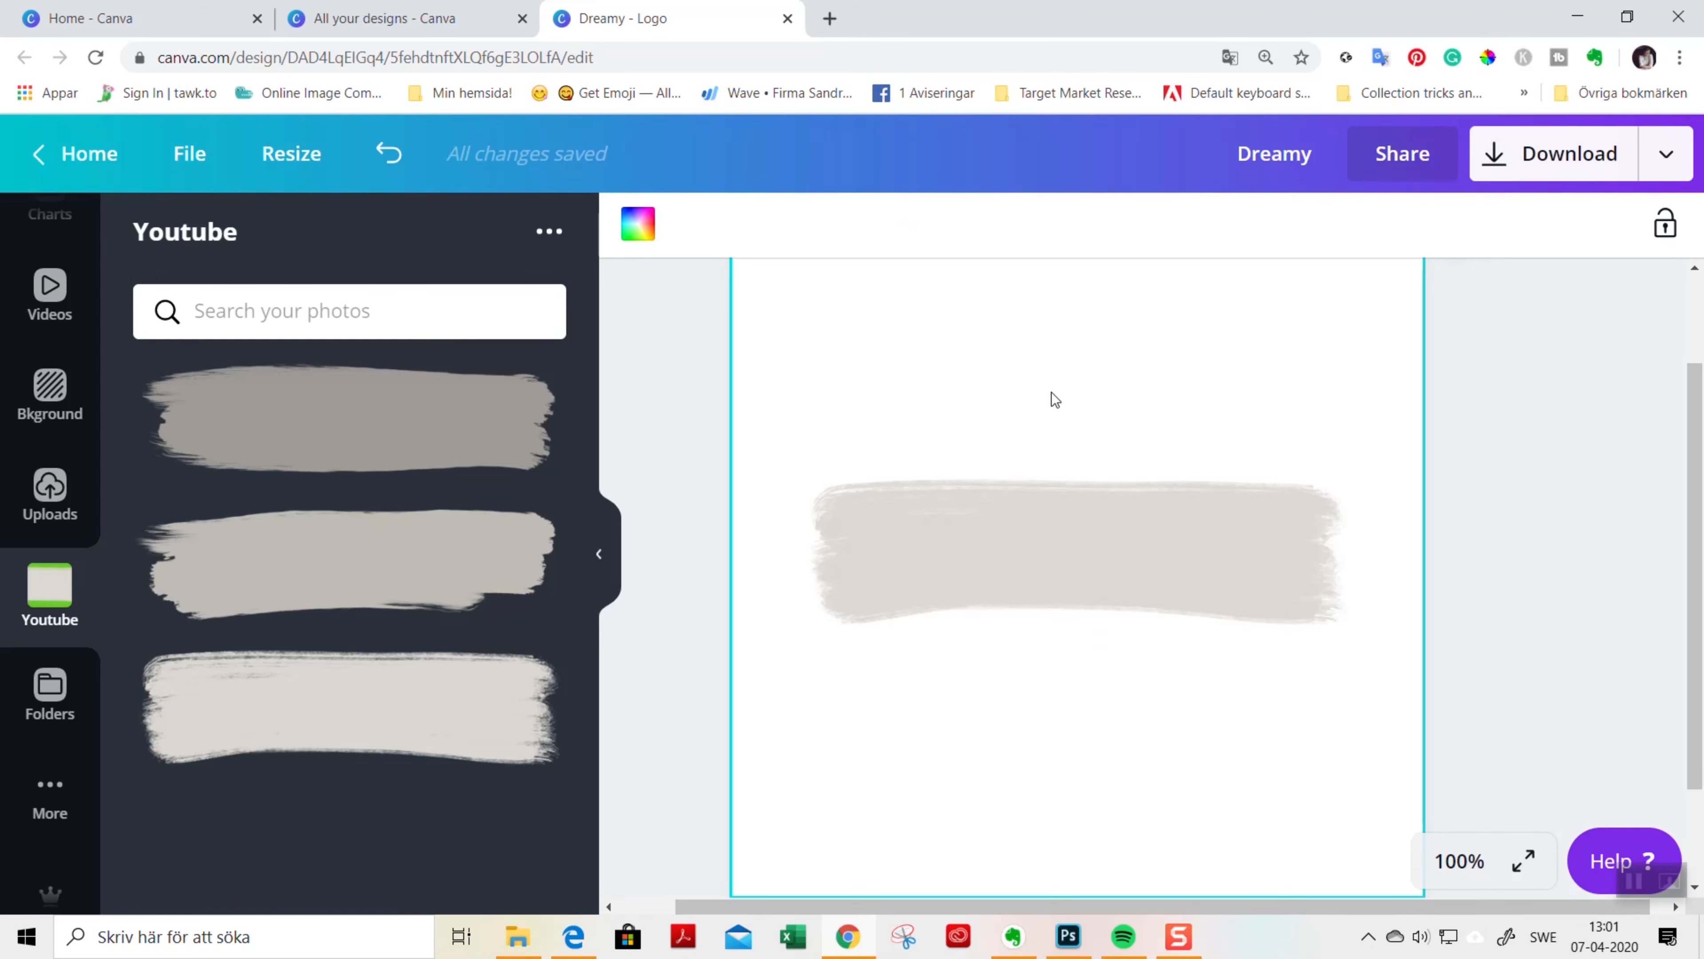
click(599, 554)
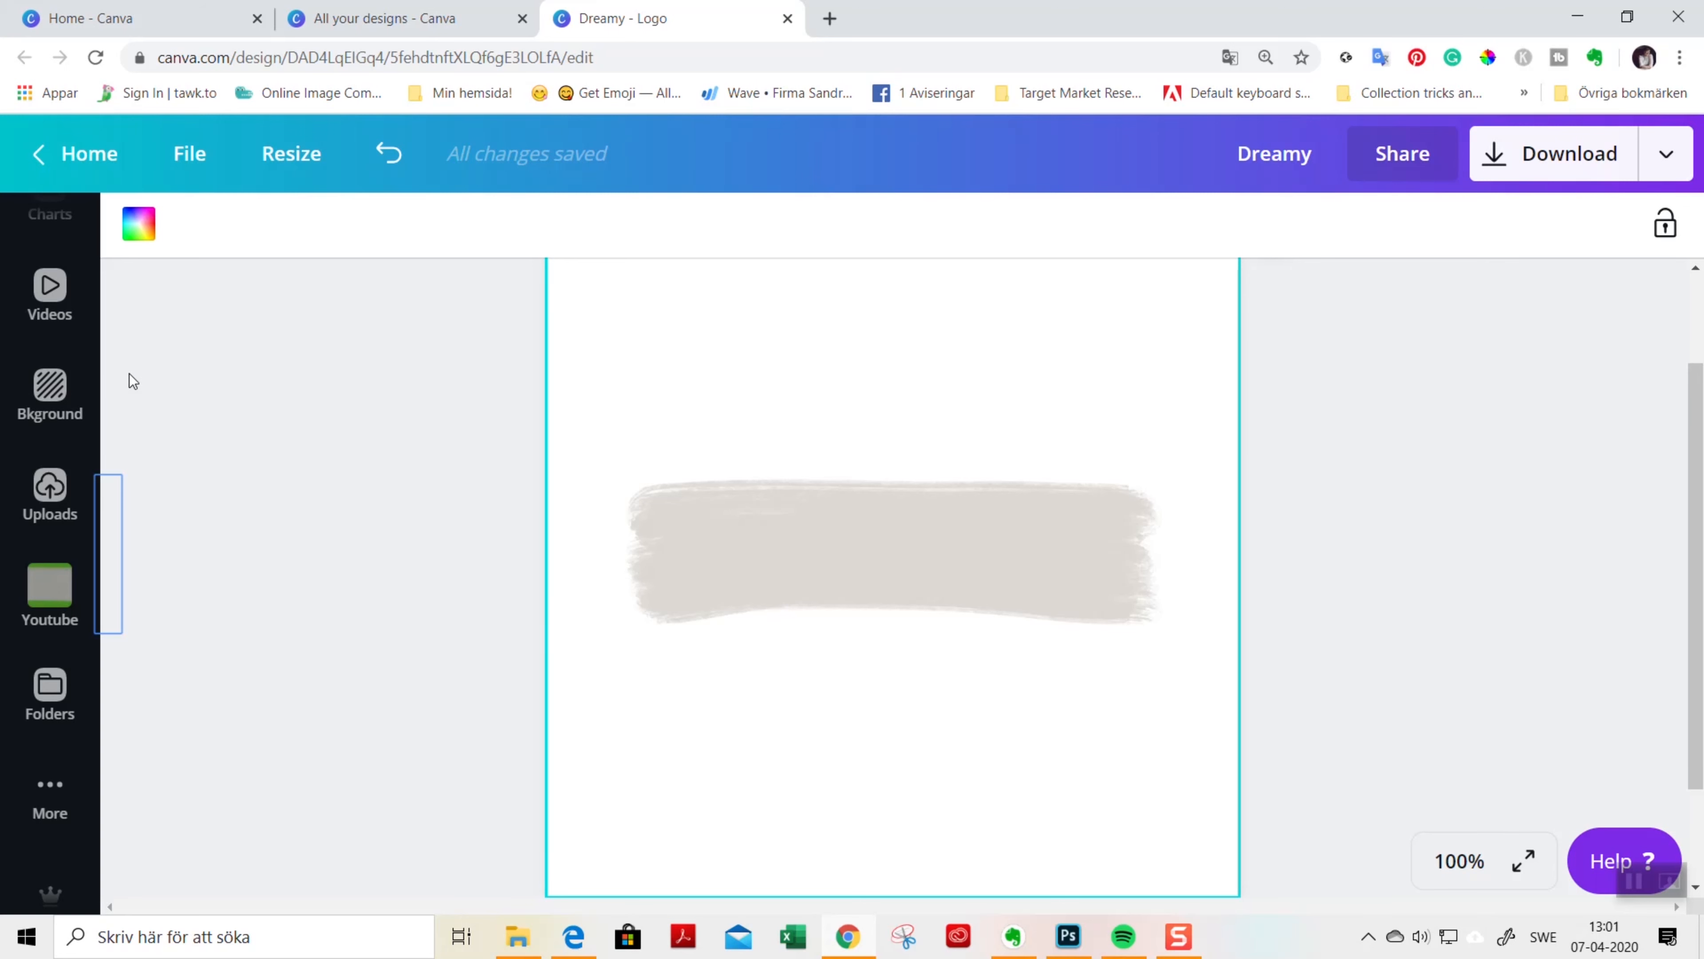
scroll(26, 456, up, 5)
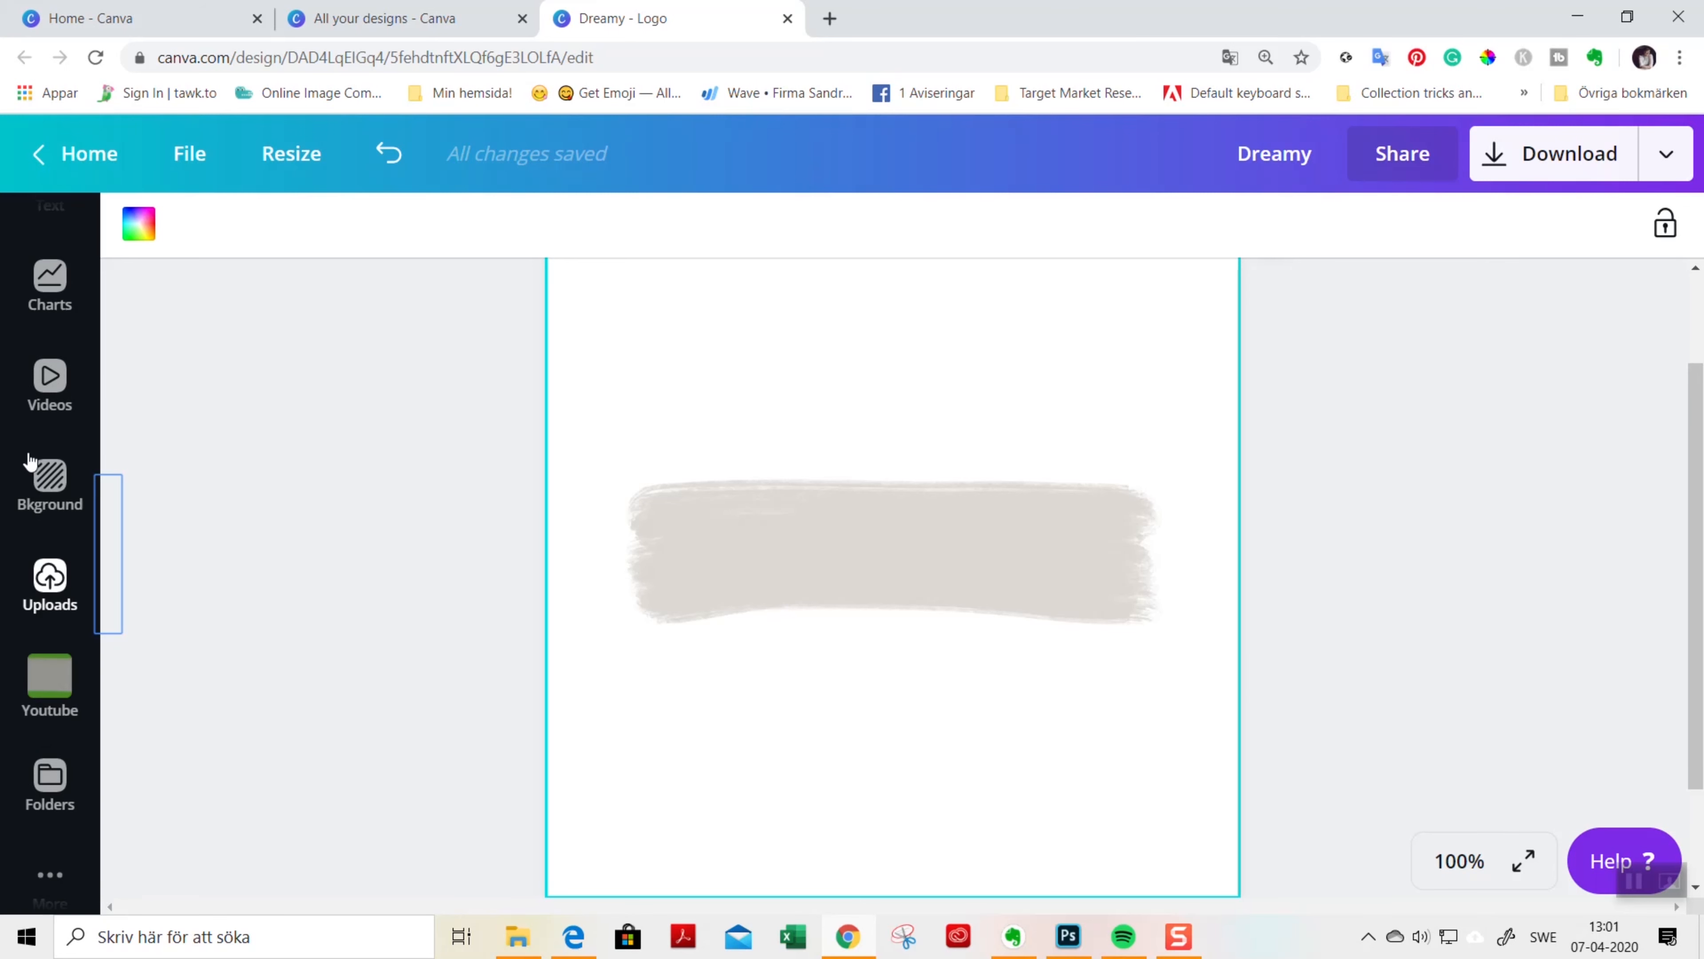
click(52, 523)
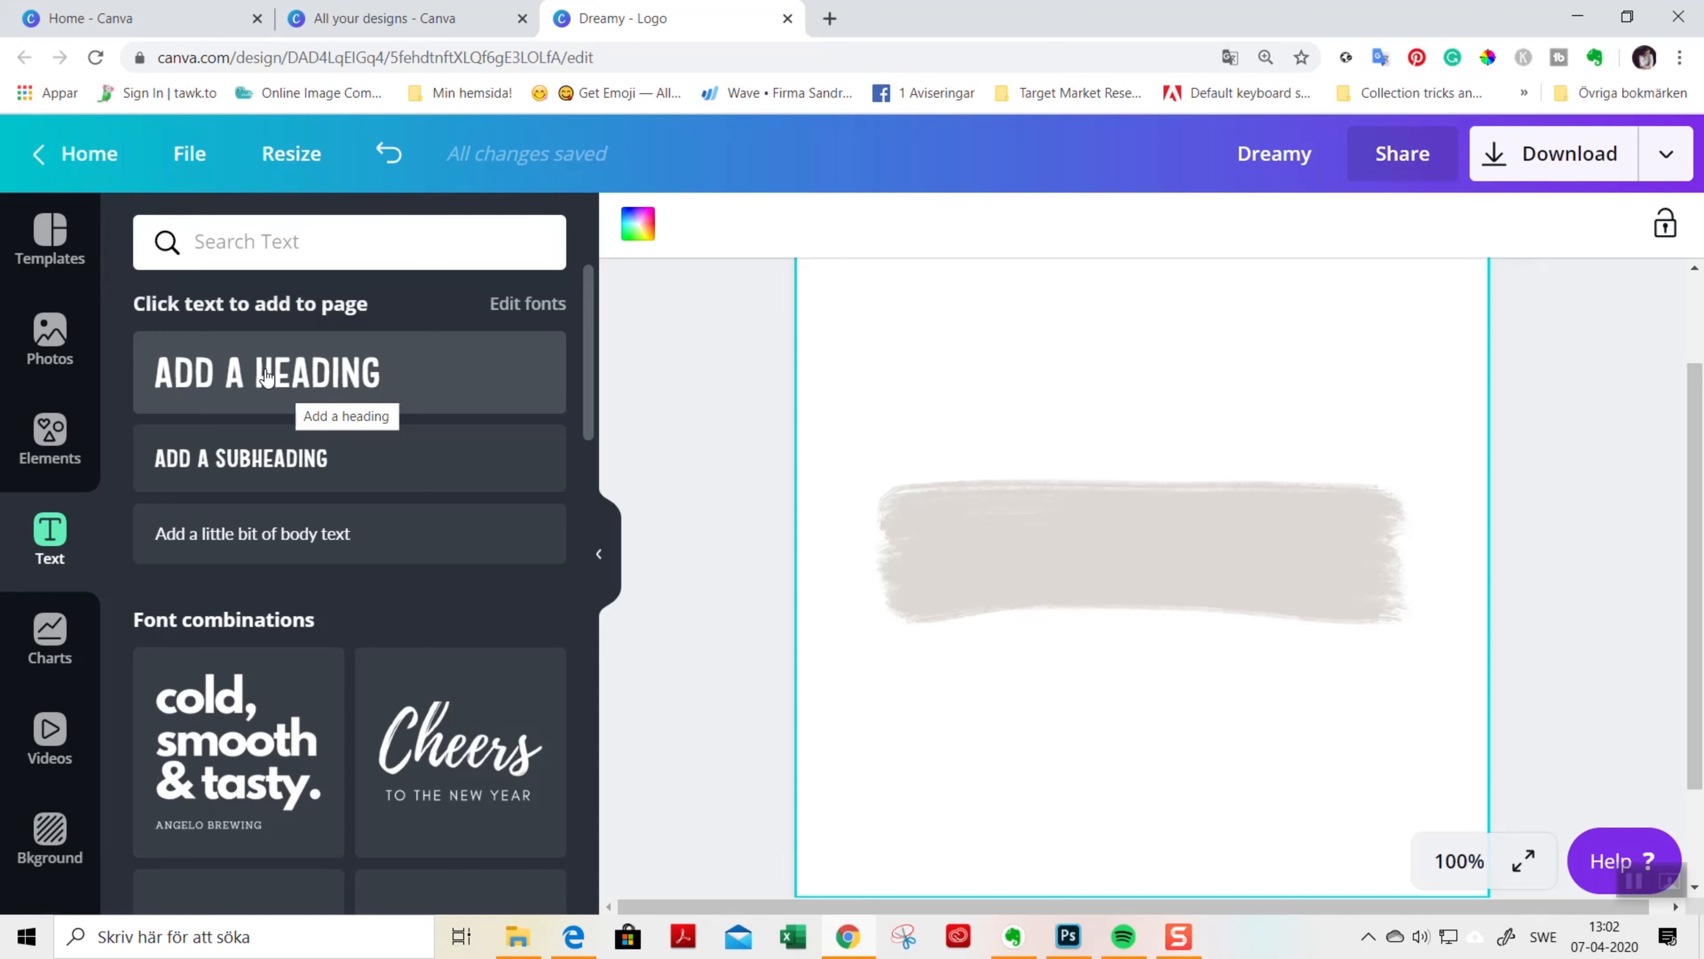
mouse_move(267, 379)
mouse_down()
mouse_move(422, 420)
mouse_move(973, 493)
mouse_move(1106, 533)
mouse_move(1079, 523)
mouse_up()
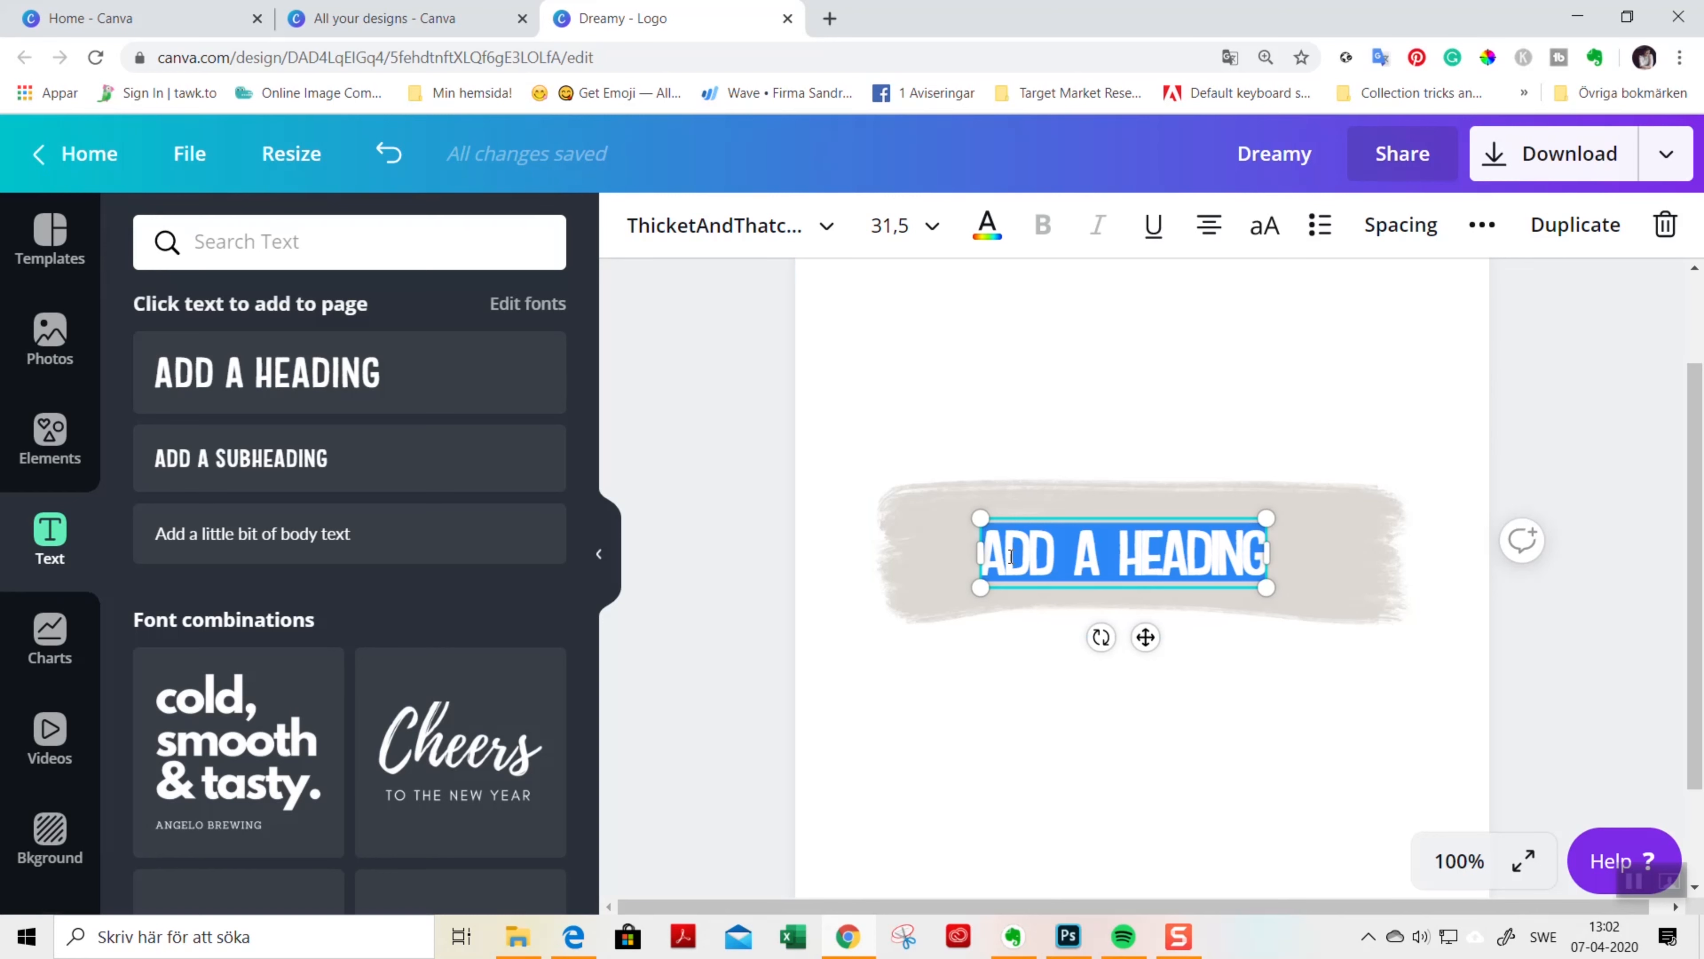
triple_click(1031, 553)
text(MINI AND)
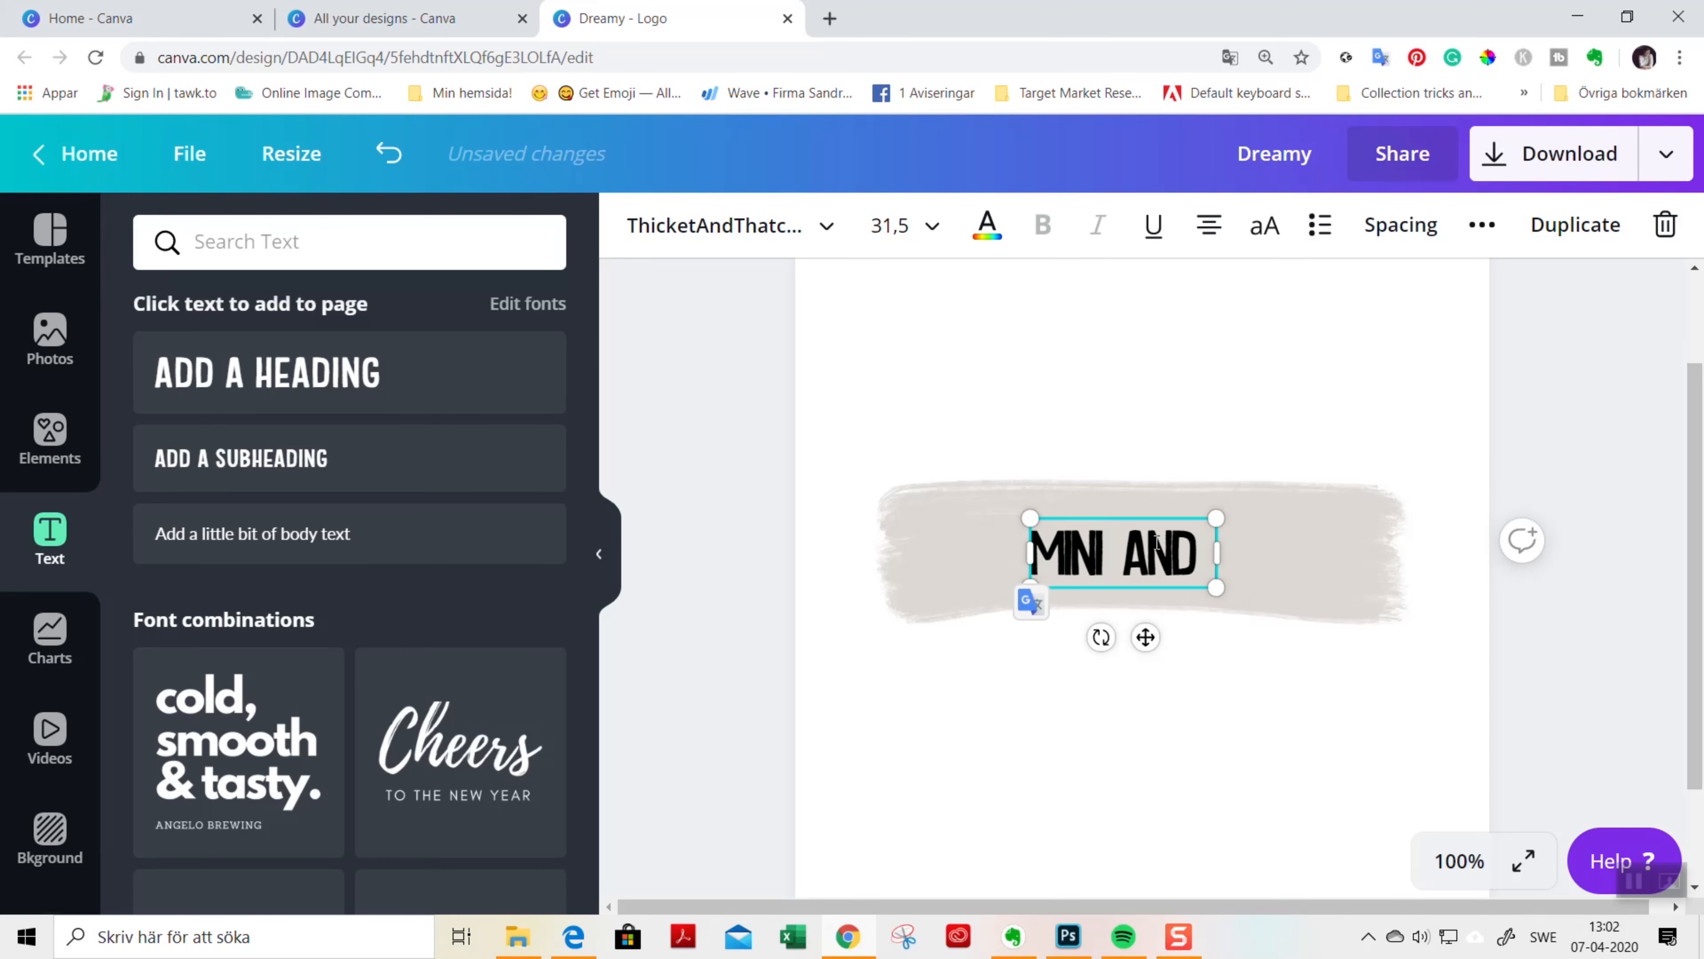
text( ME)
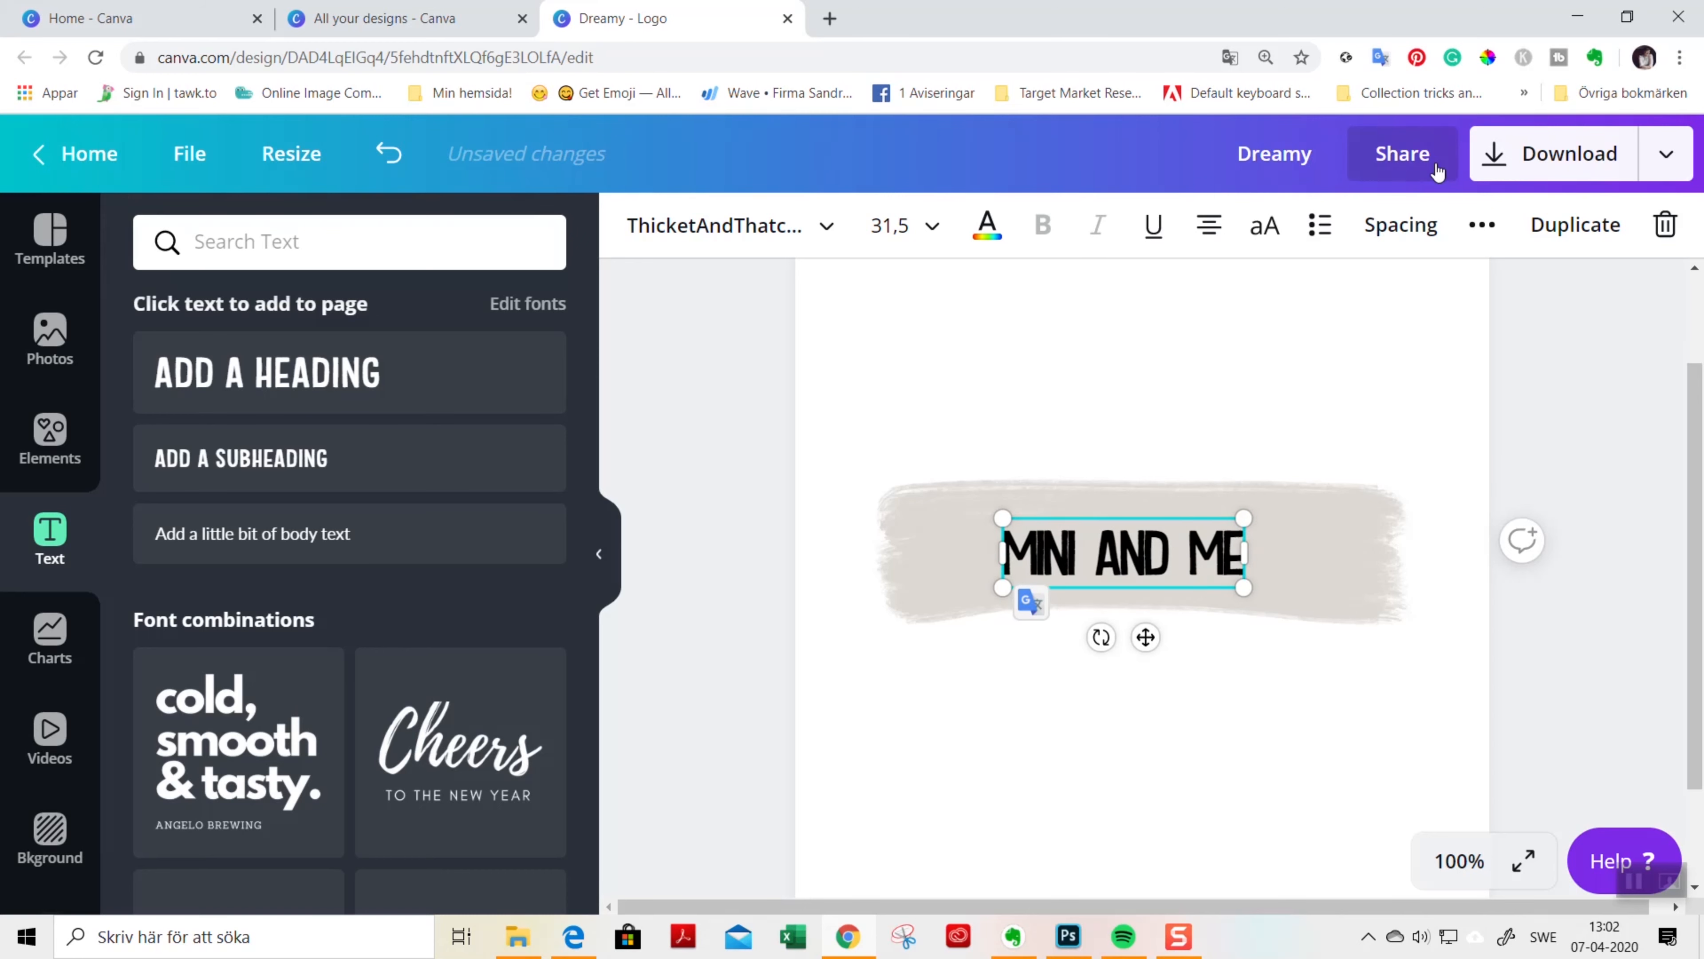
Set the heading's letter spacing to 161 and centre the text on the brush stroke
click(1484, 225)
click(1494, 228)
click(1409, 231)
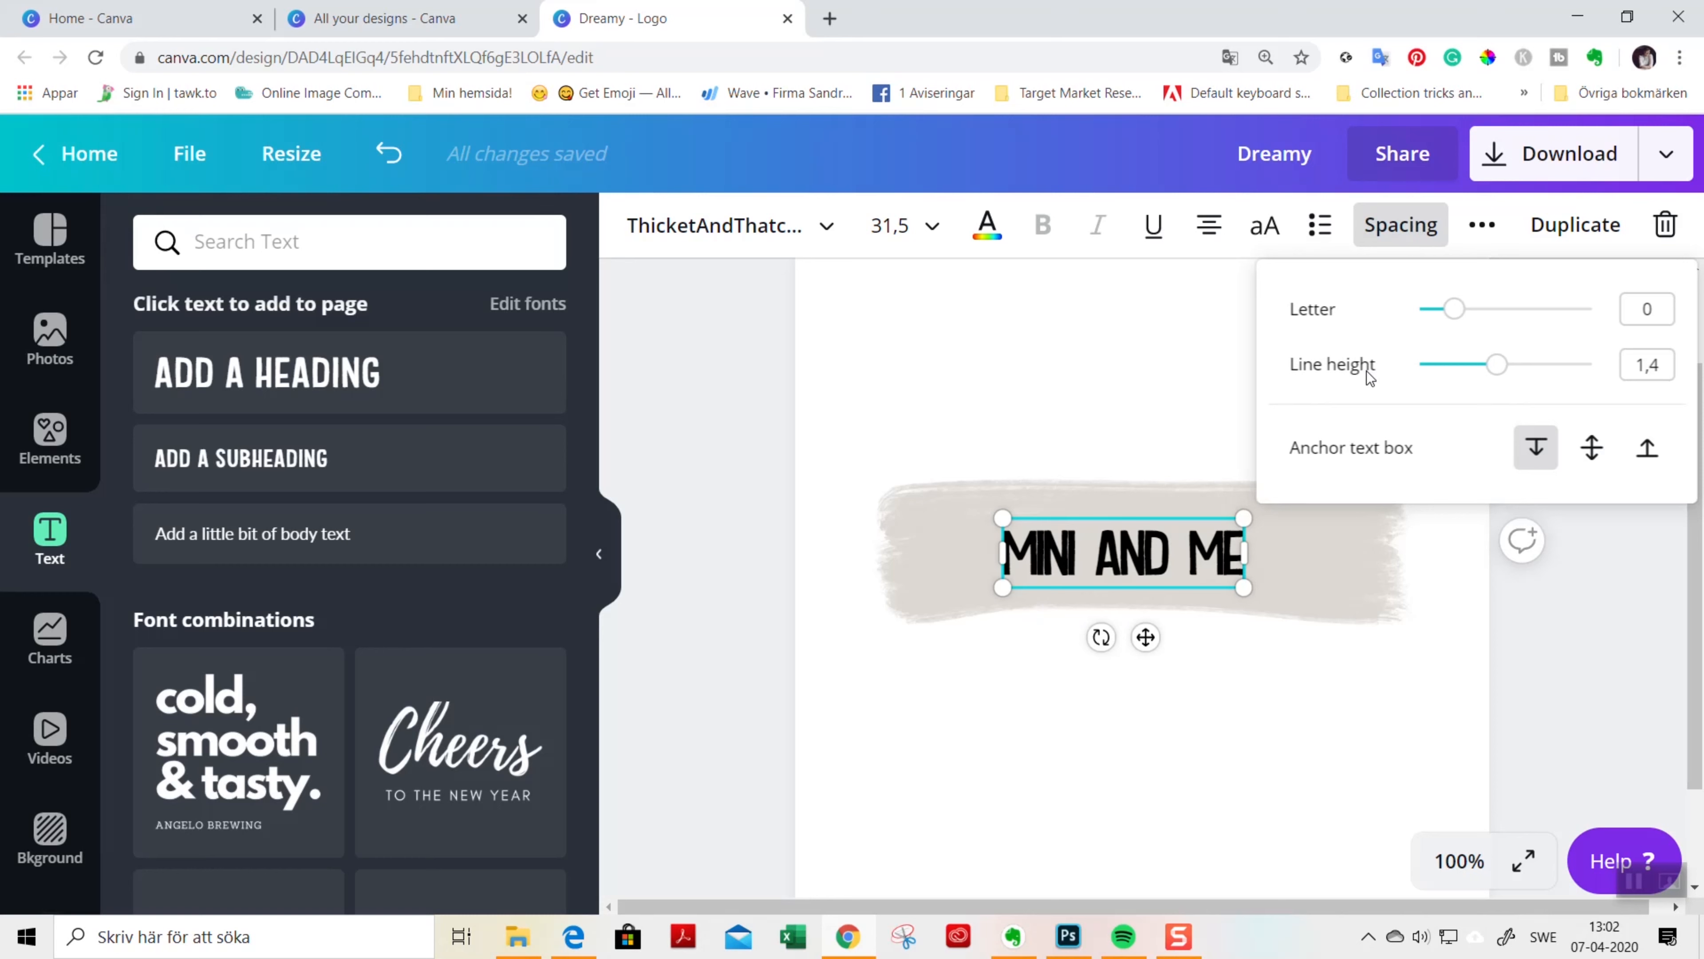
drag(1453, 310, 1481, 319)
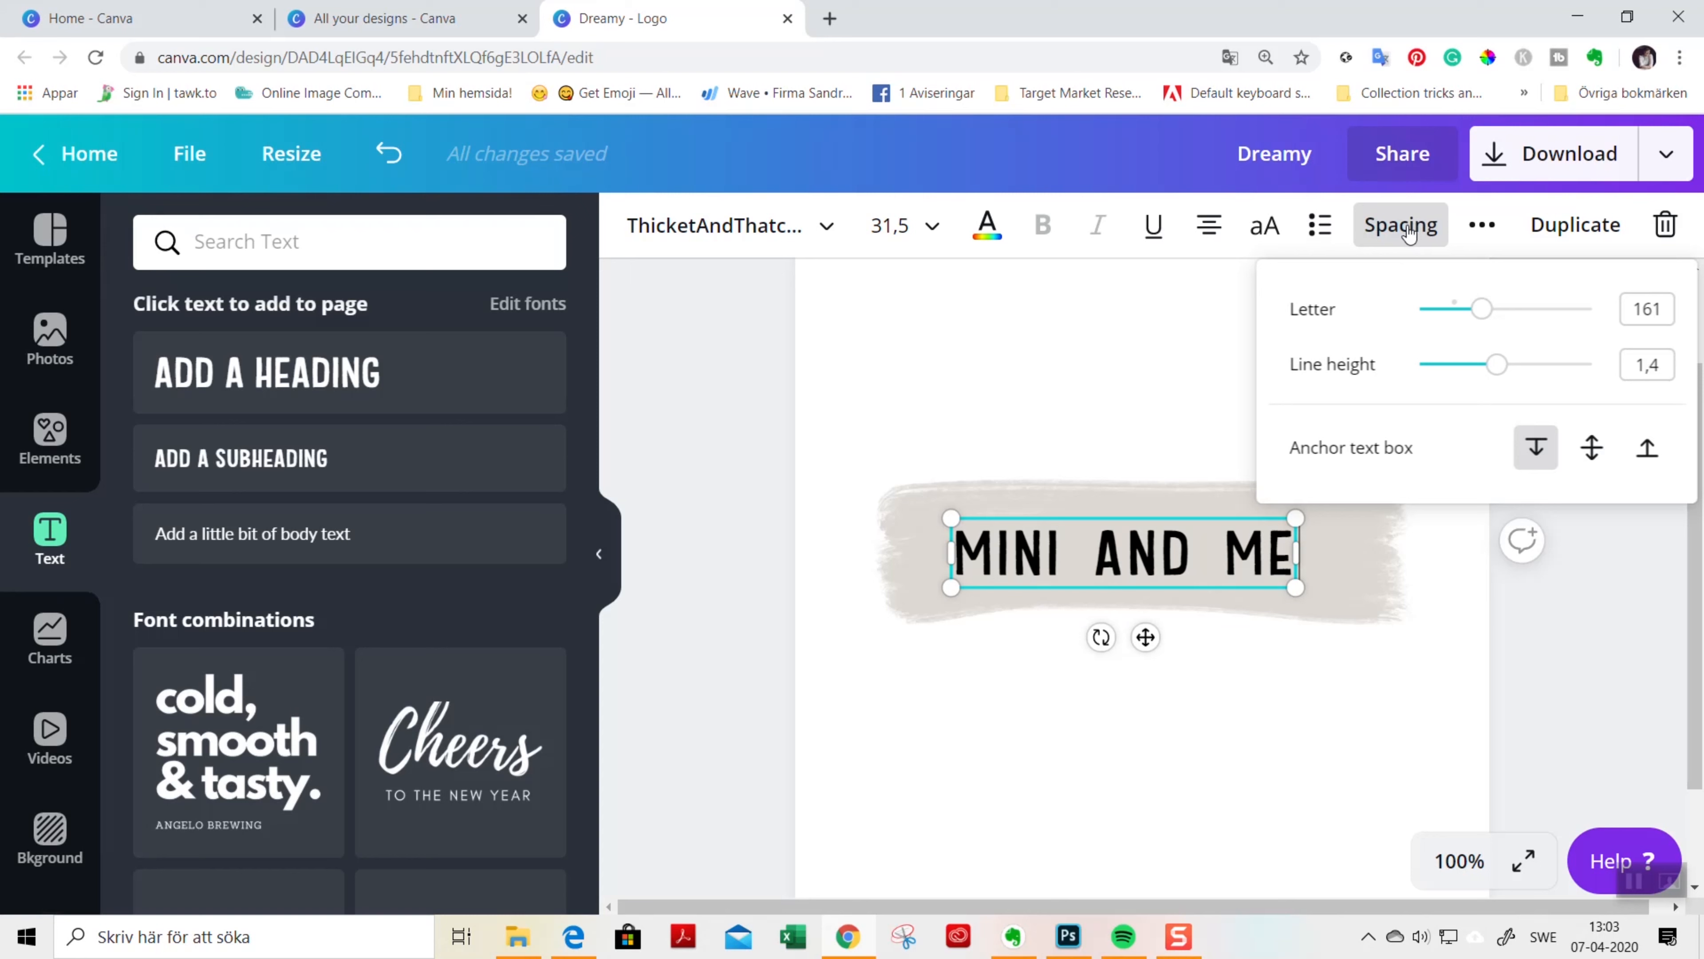
click(1409, 231)
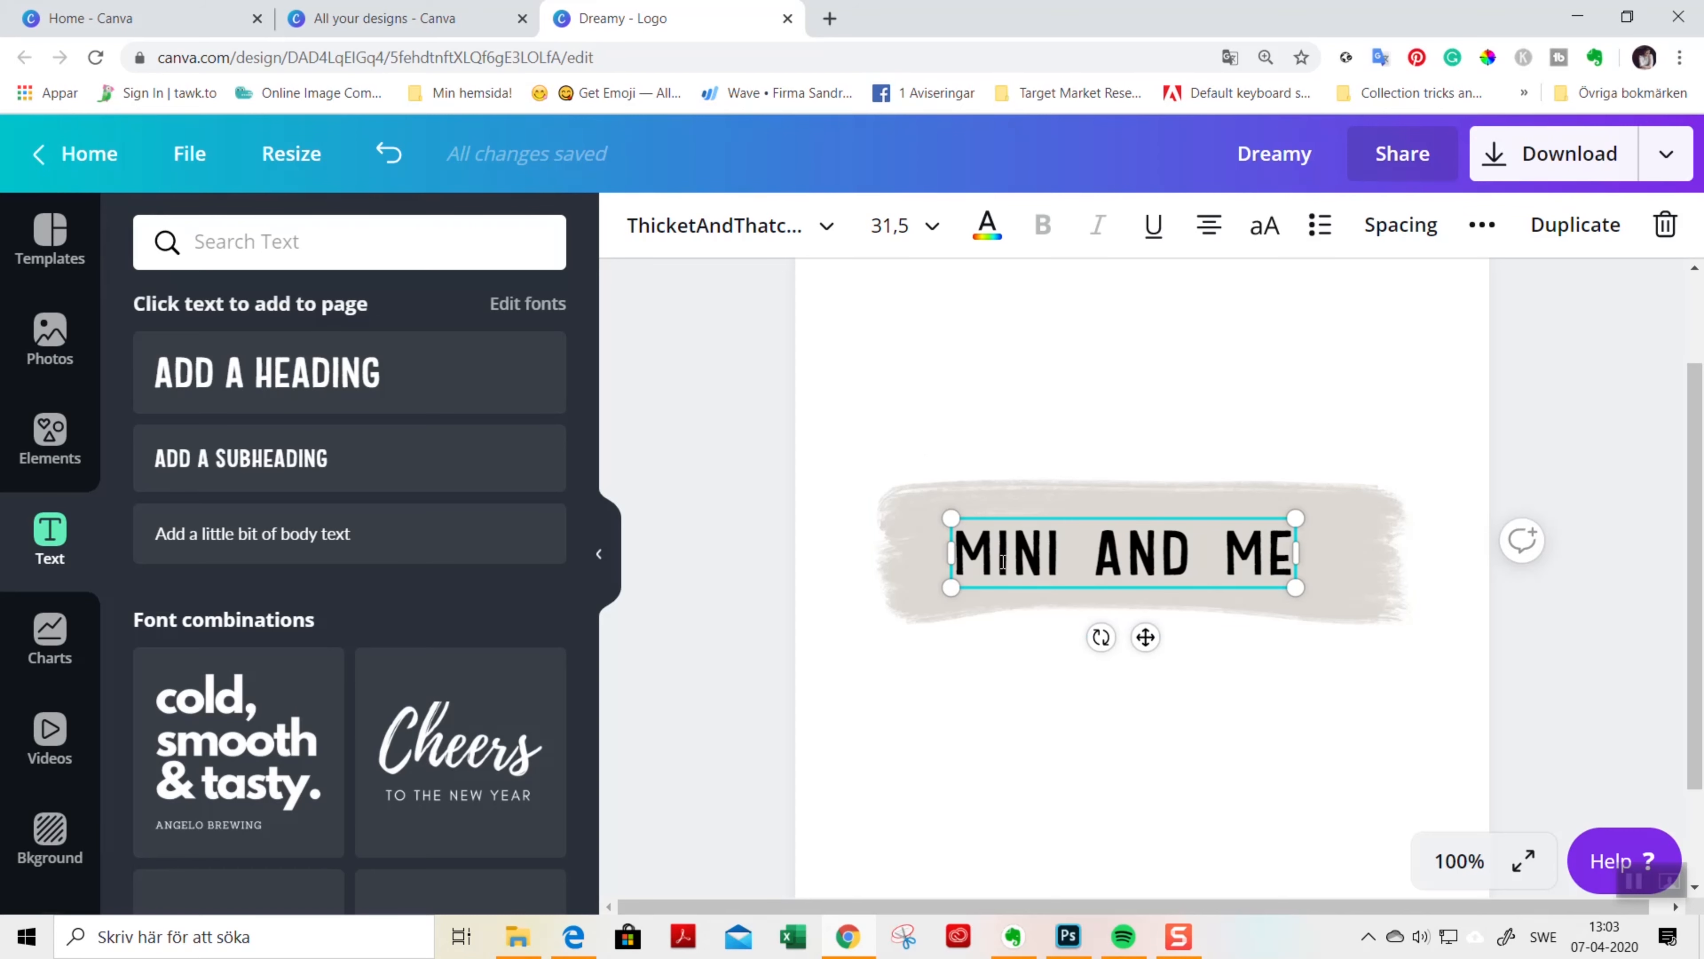
click(1015, 629)
mouse_move(1048, 554)
mouse_down()
mouse_move(1066, 545)
mouse_move(1039, 497)
mouse_up()
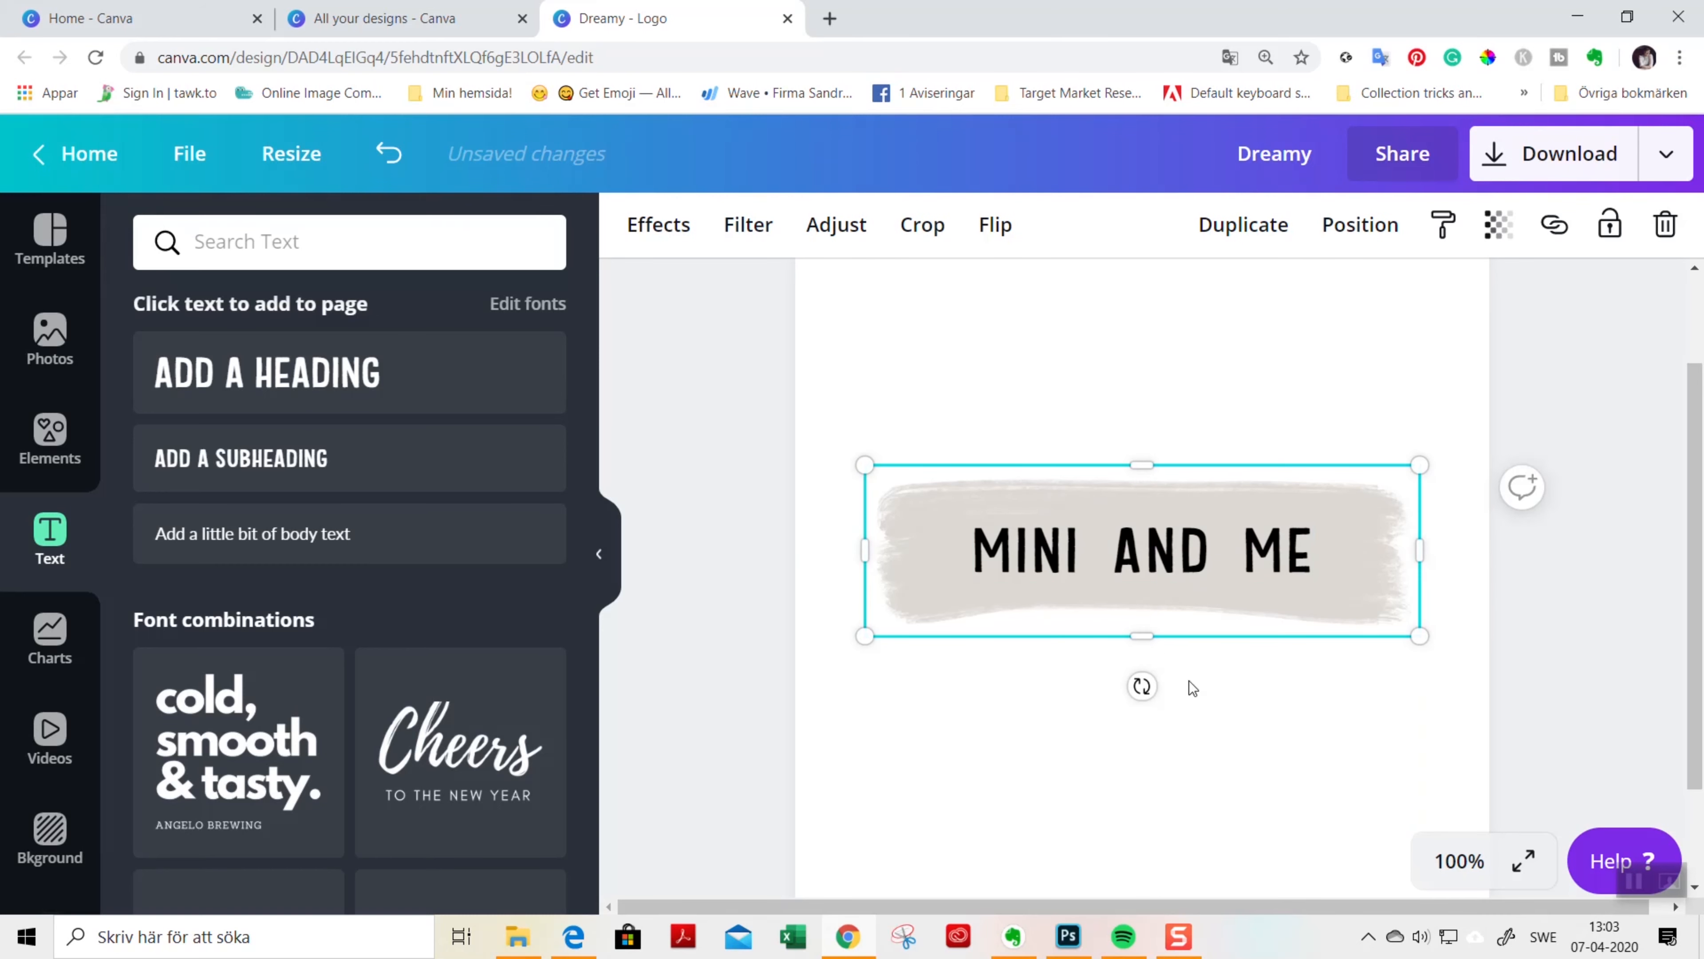
Recolour the MINI AND ME heading with the dark brown brand colour #54494b
click(1041, 559)
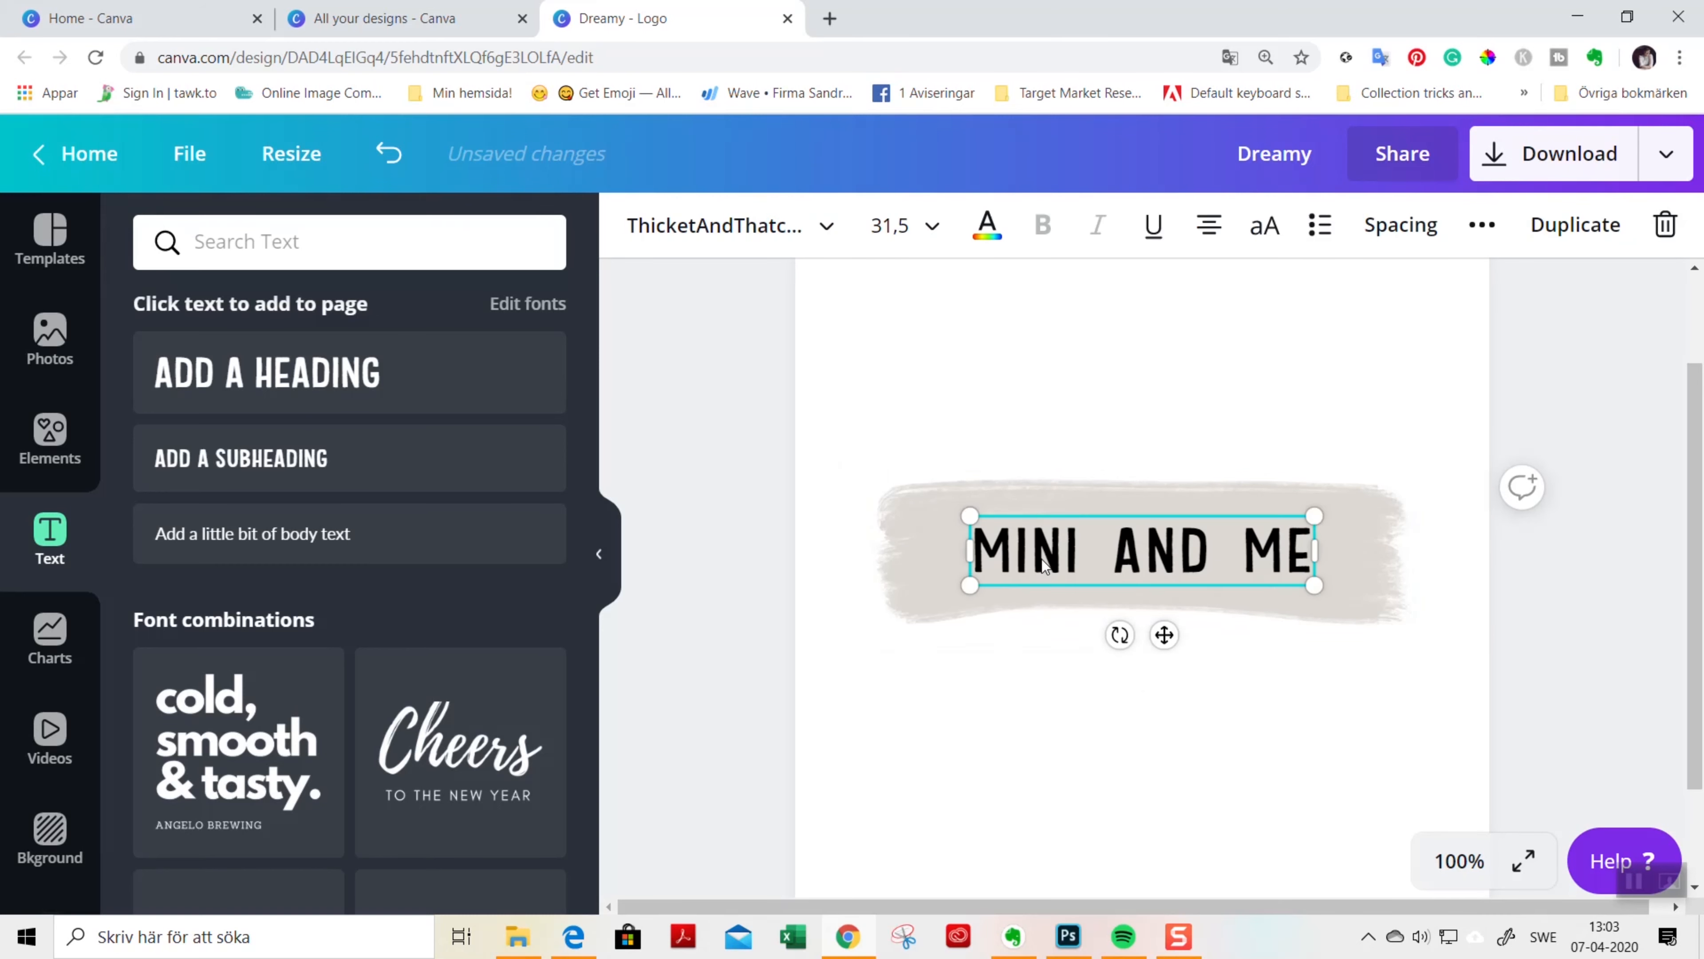
click(986, 232)
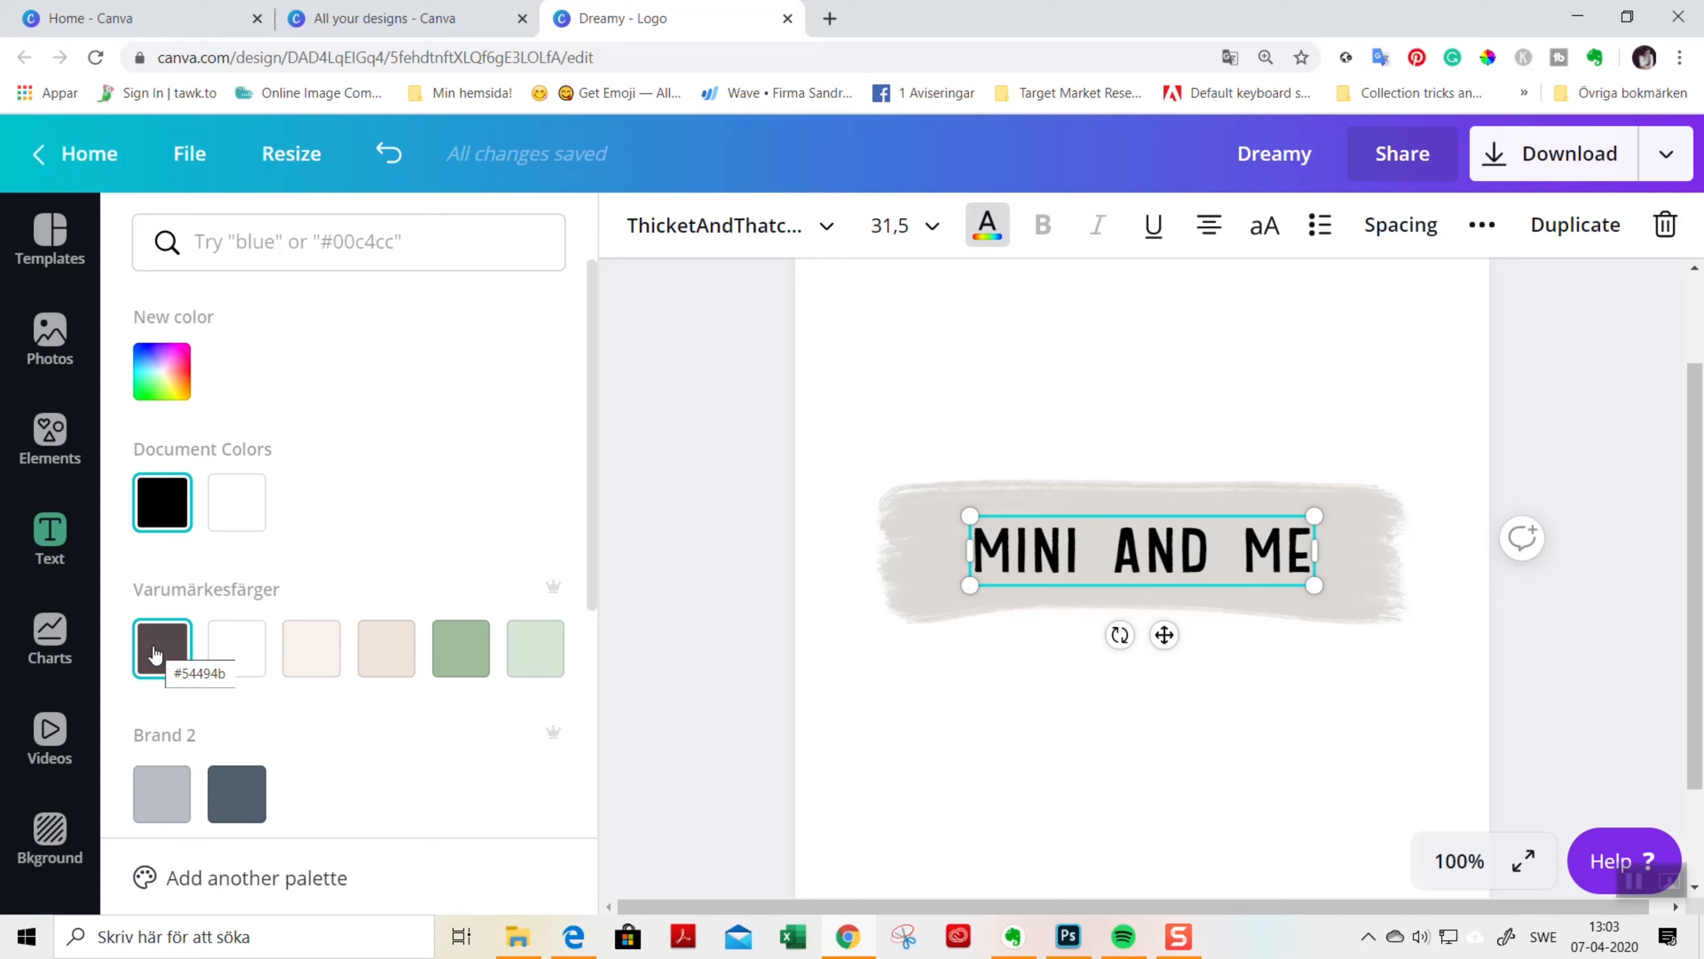
click(167, 367)
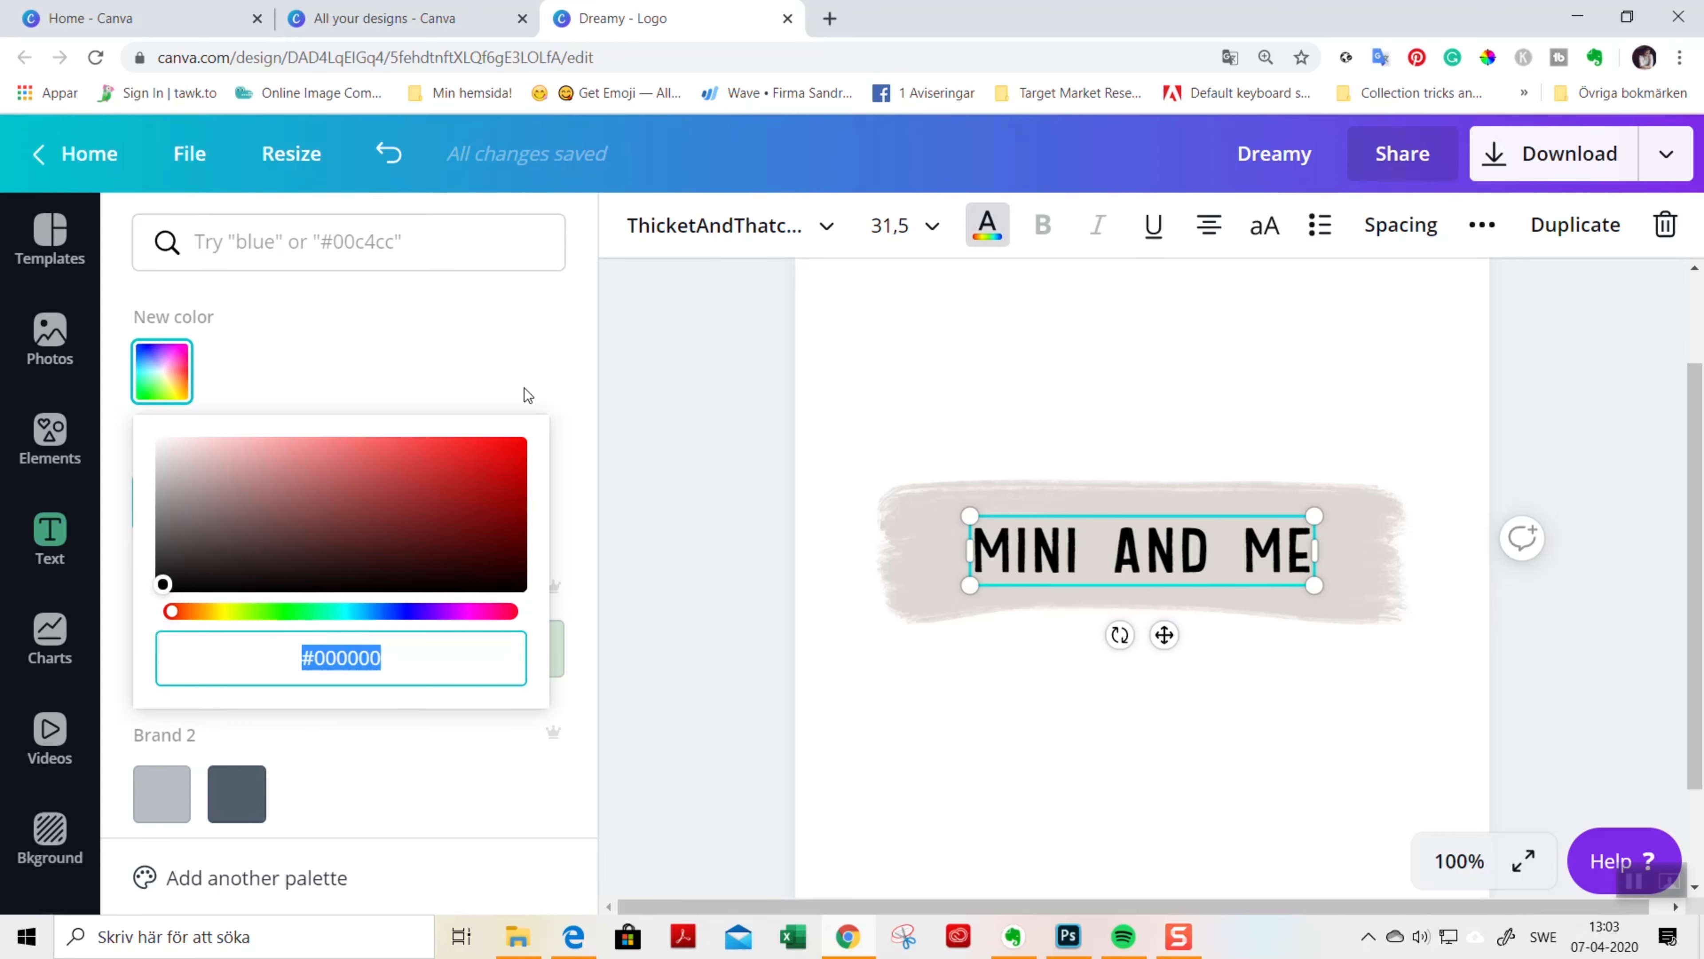
click(497, 336)
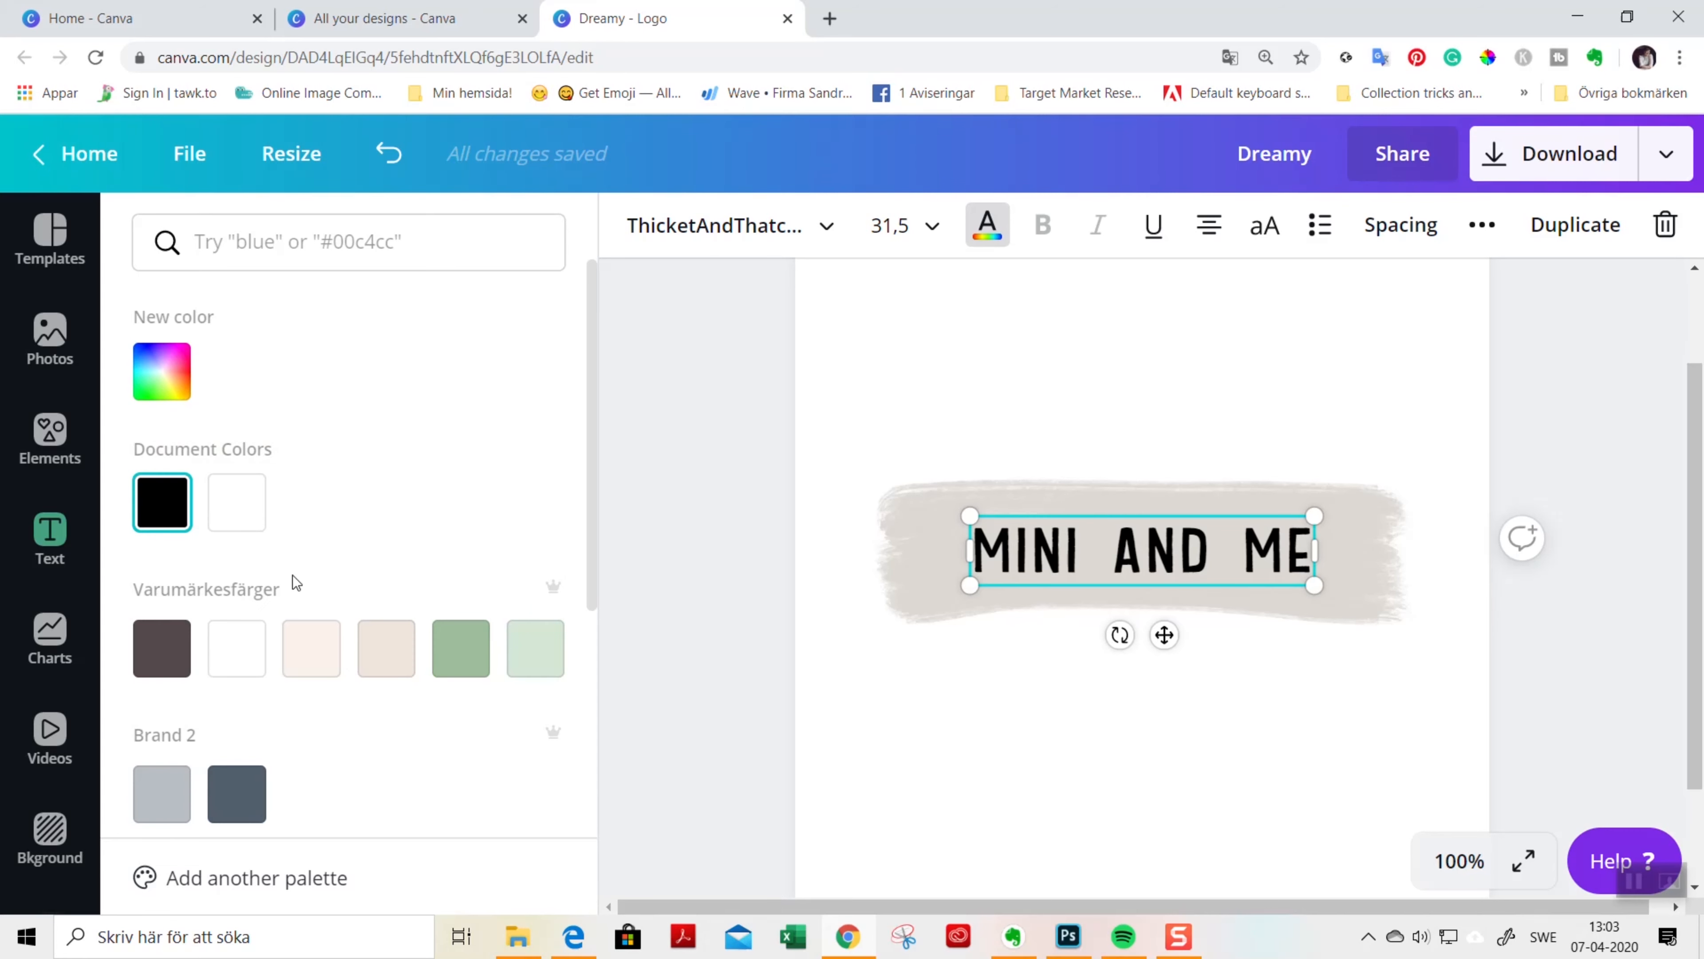
click(161, 646)
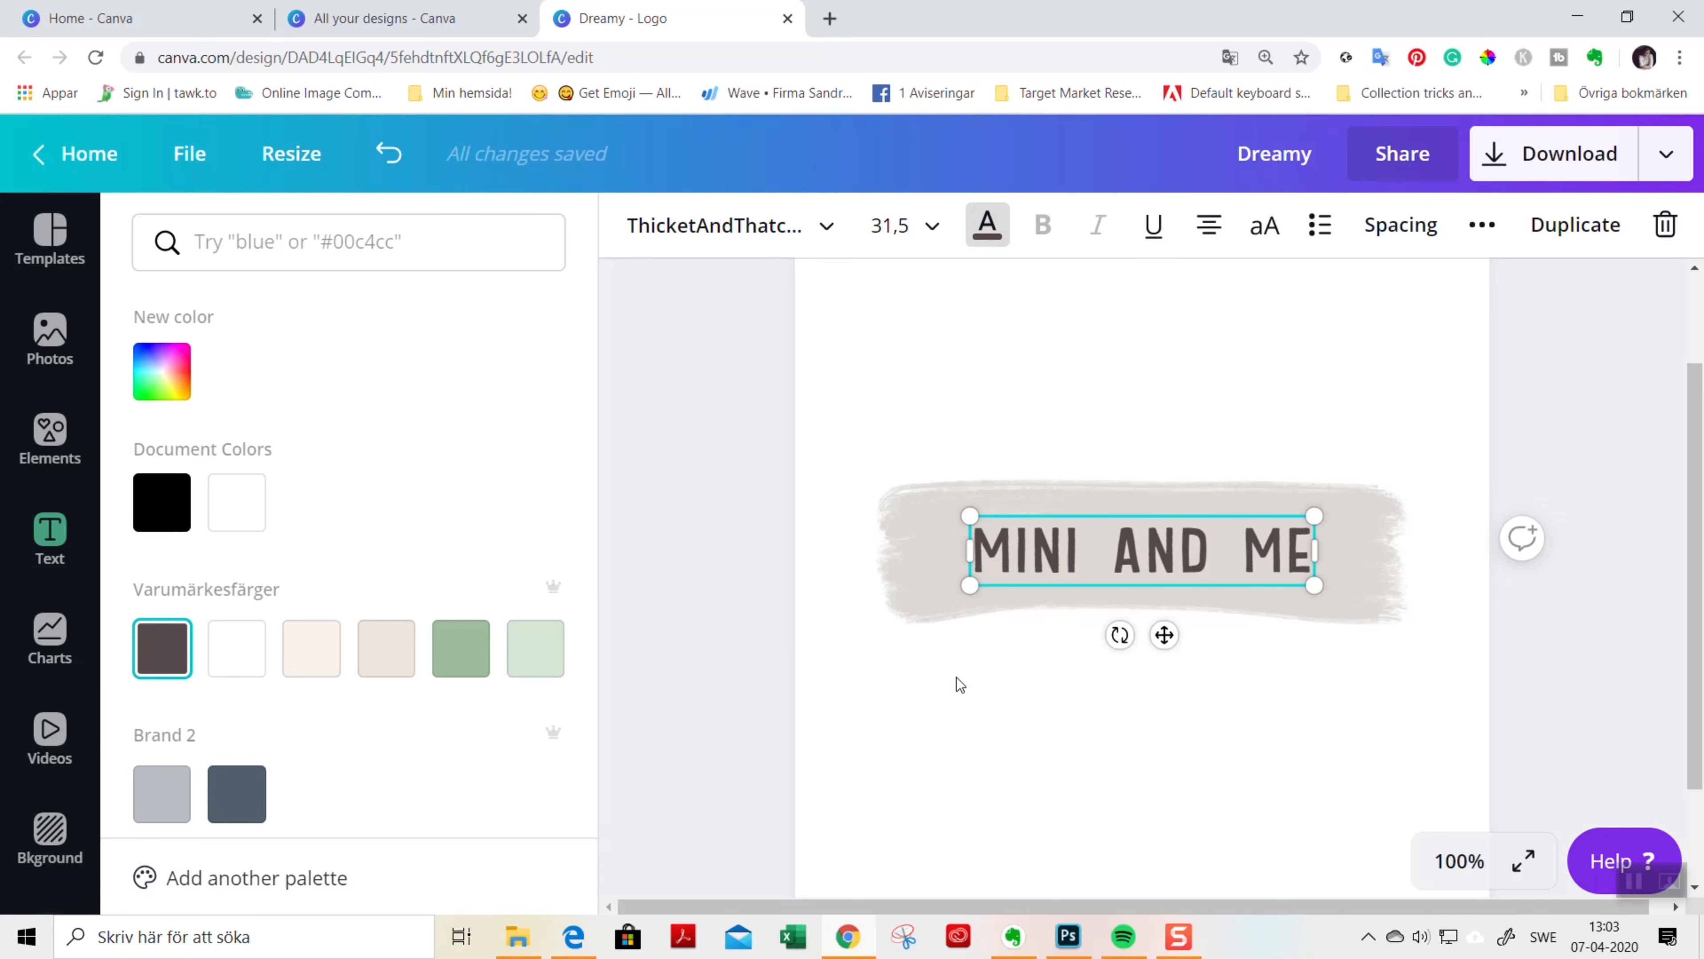
click(983, 682)
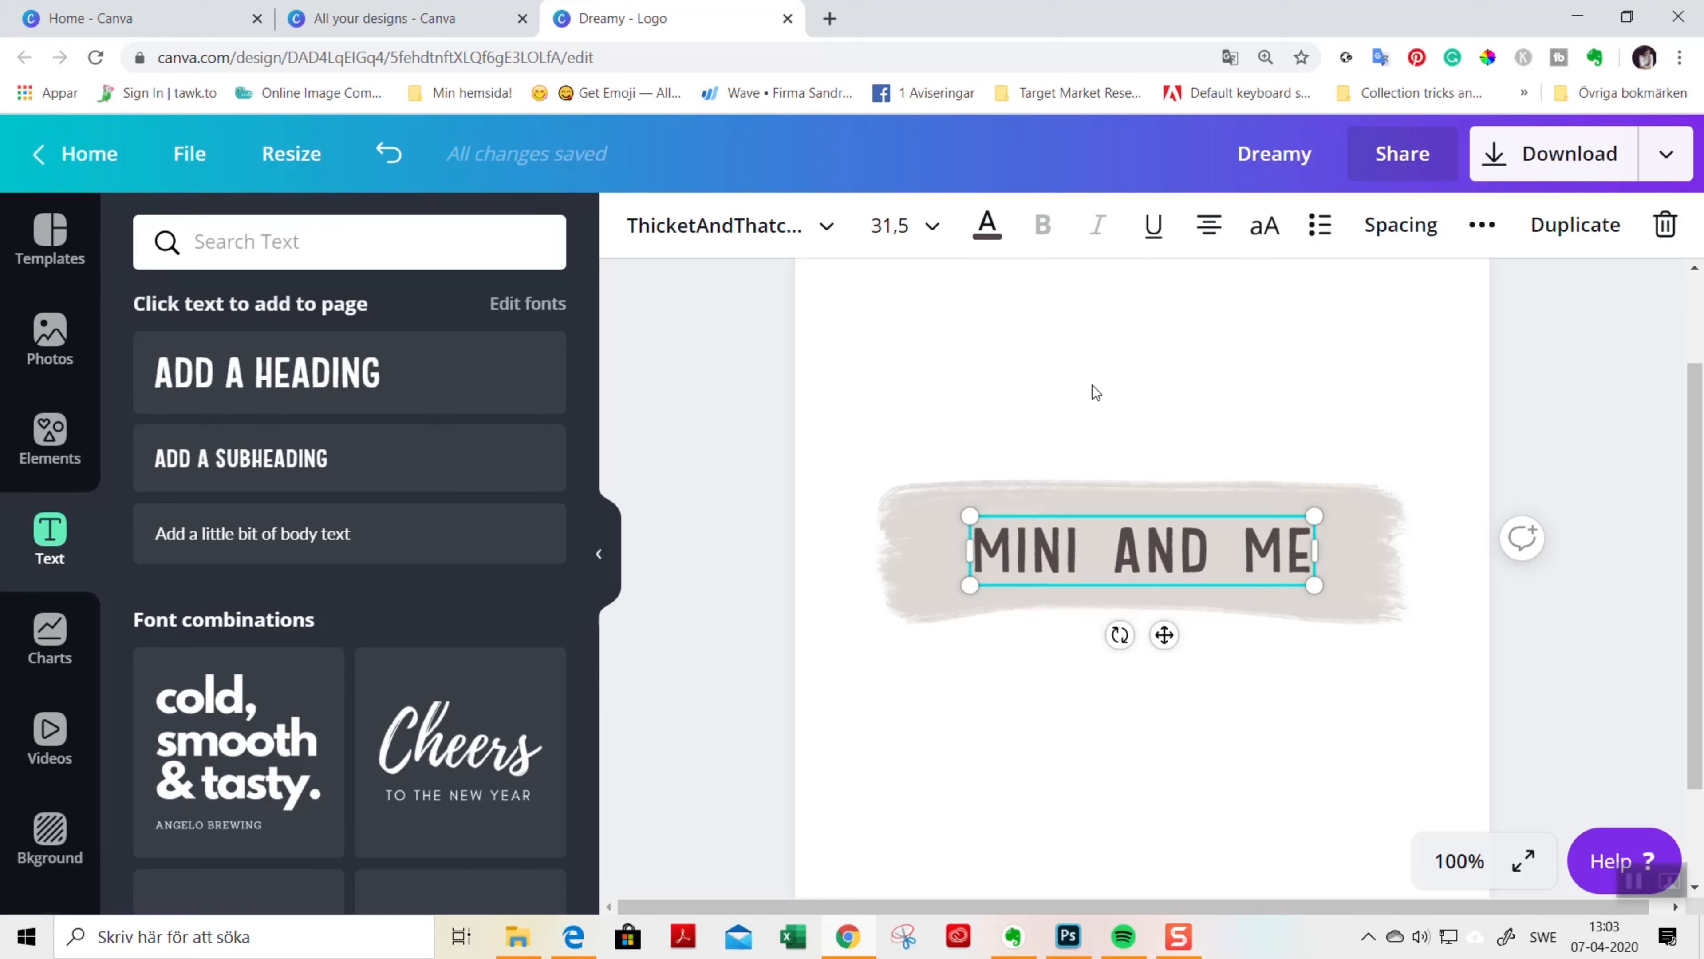
click(1083, 423)
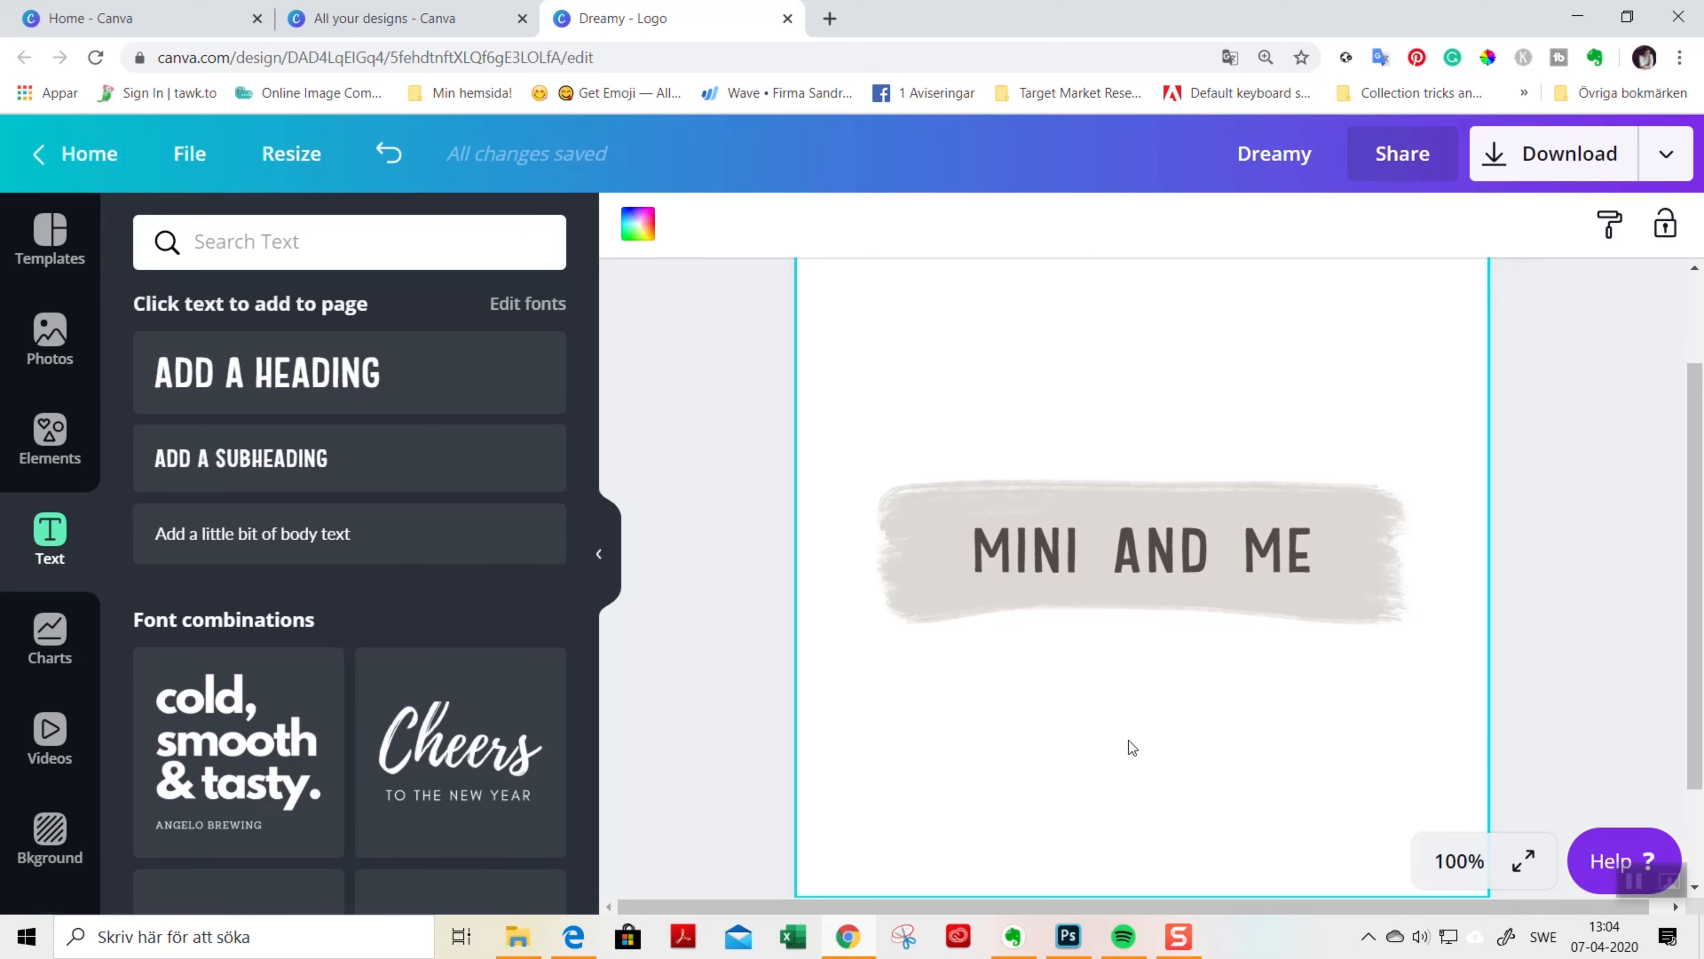
Add a body text line just below the brush stroke reading "loves hand-made"
drag(293, 537, 1256, 653)
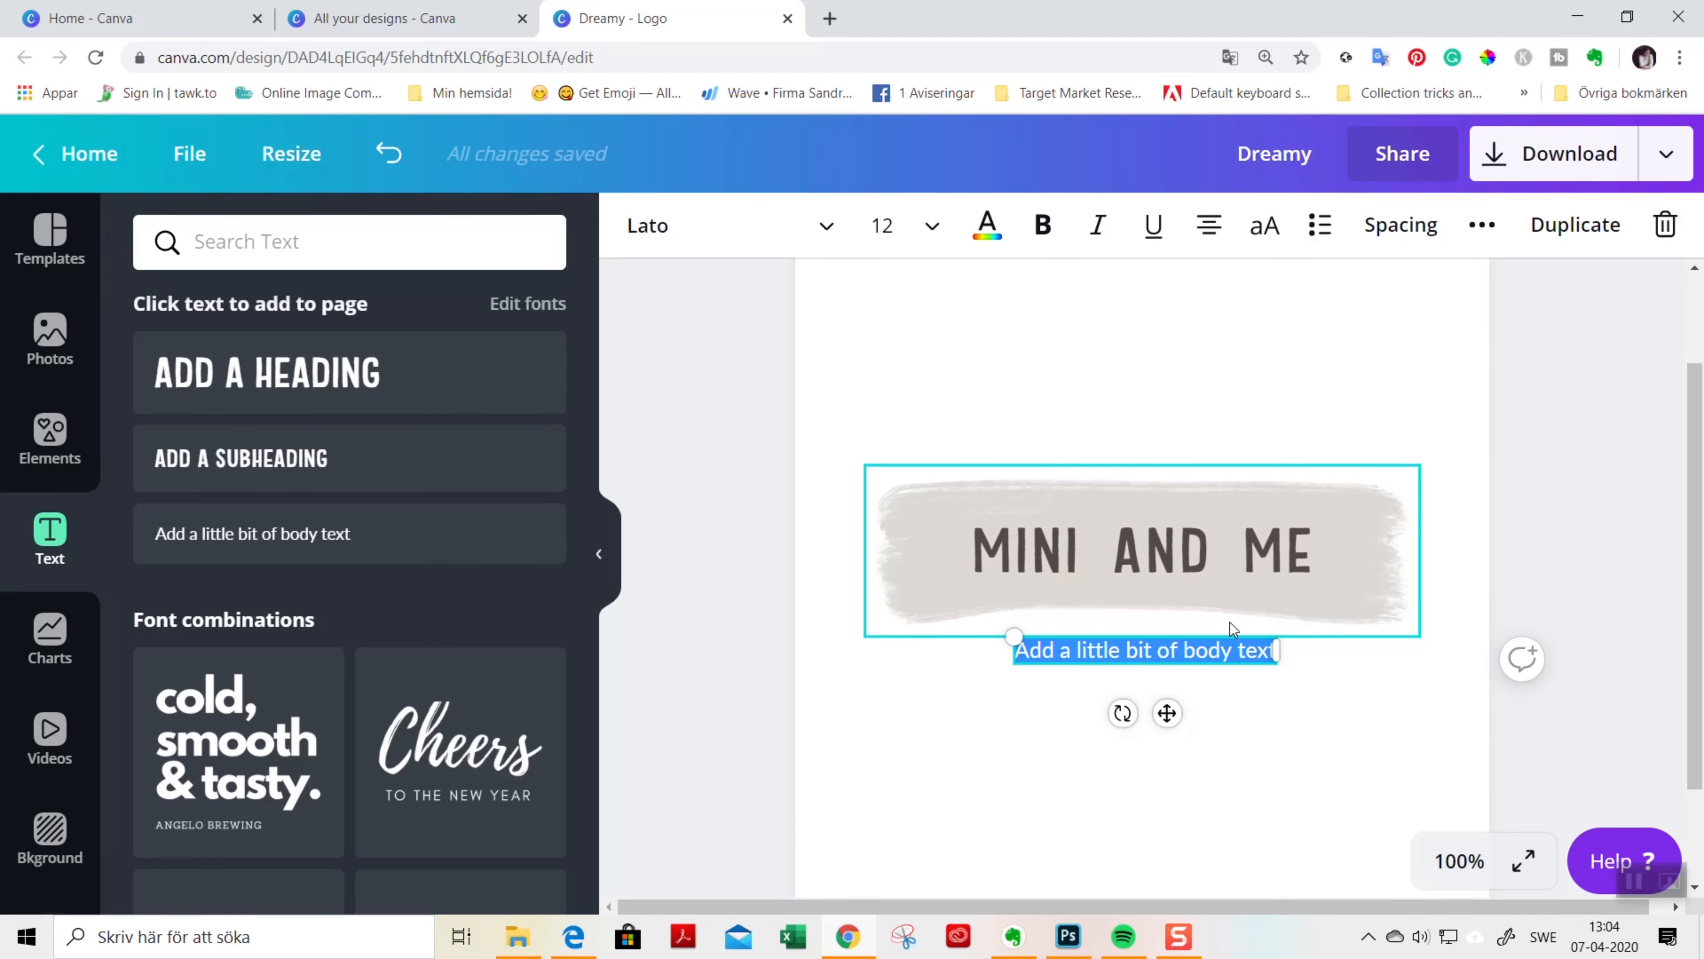
text(loves hand)
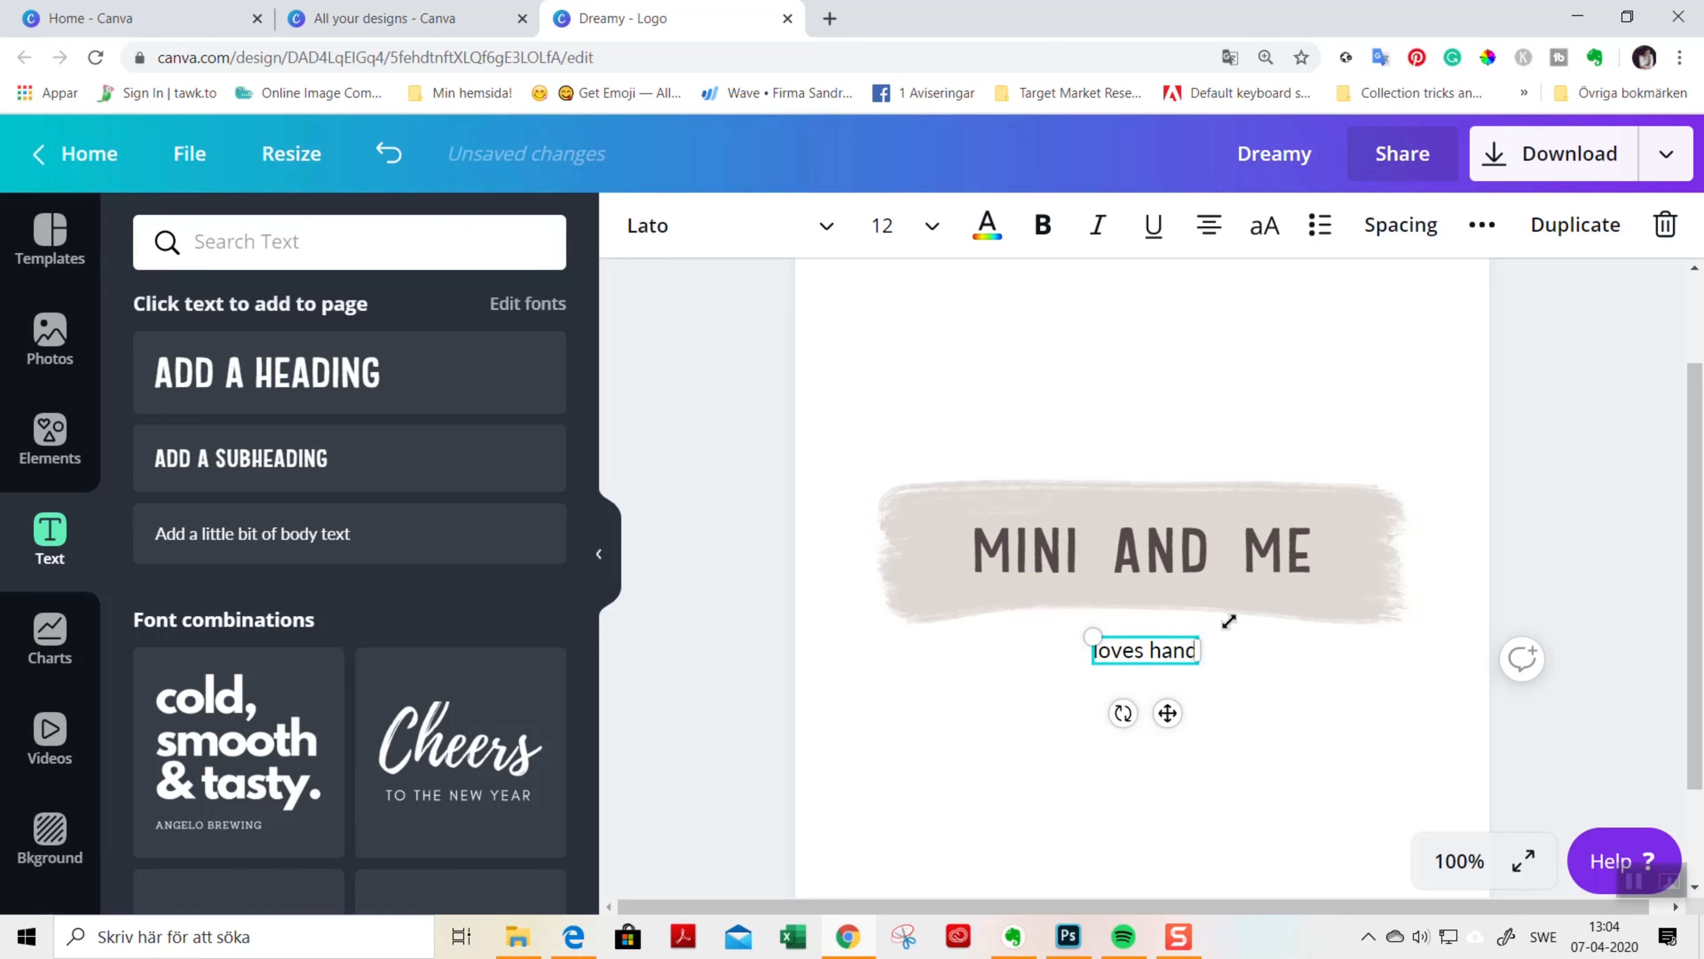
text(-made)
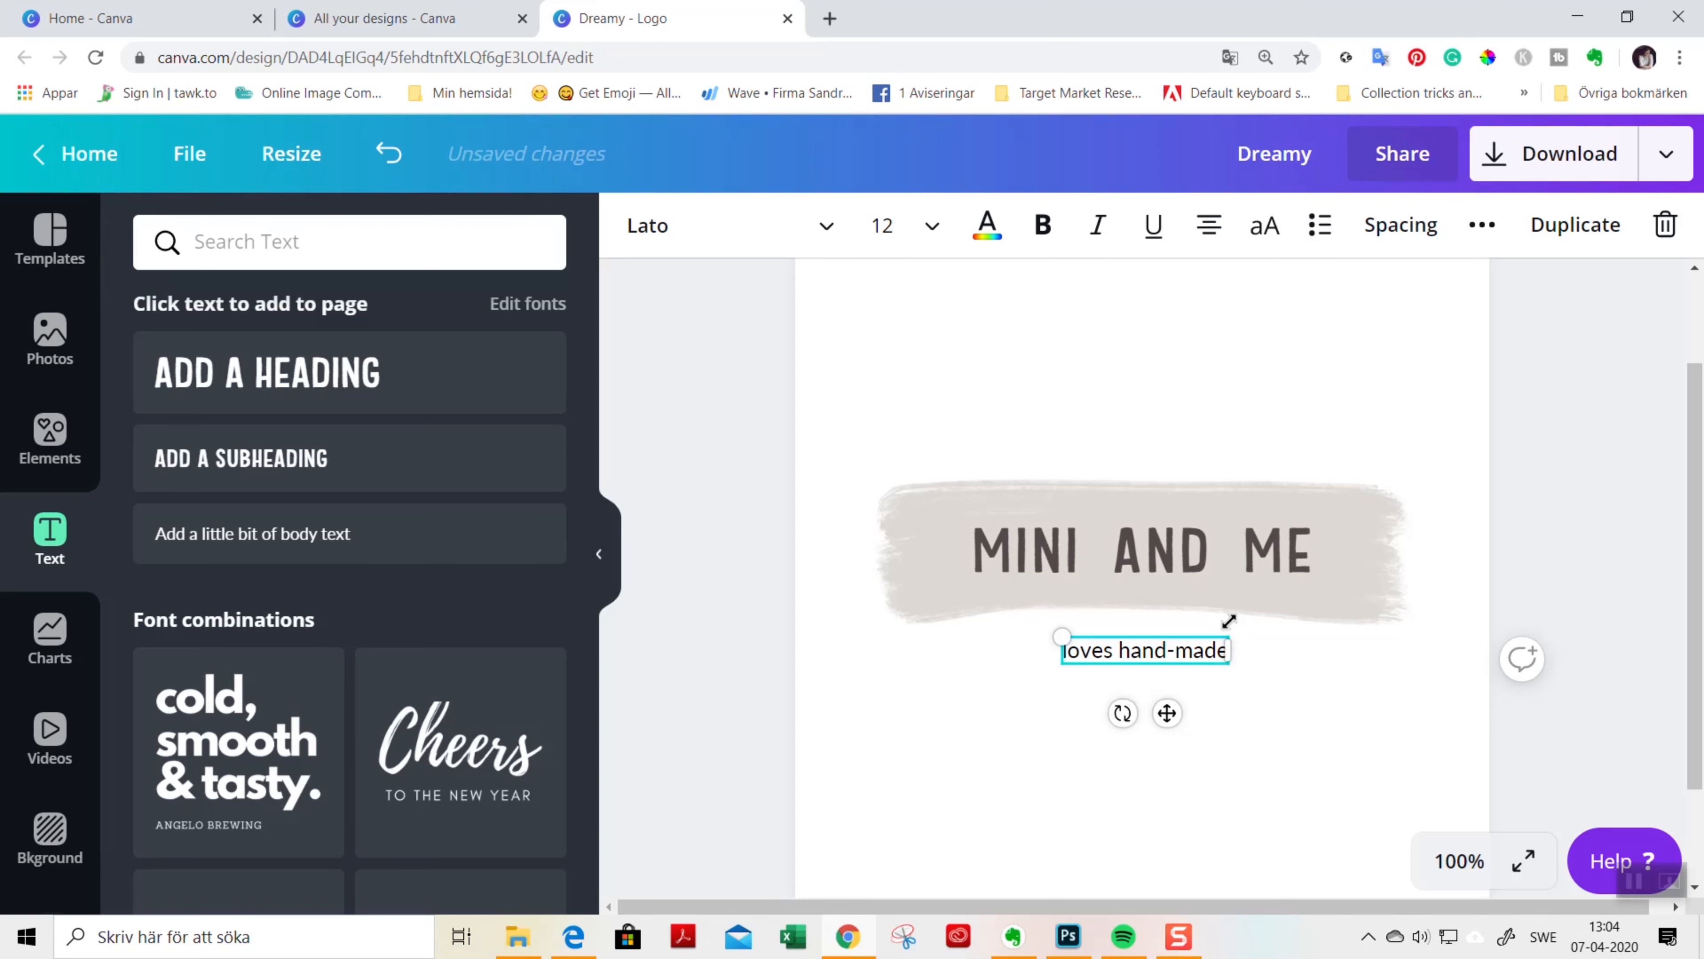
Try the Grandma font on the tagline, but settle on Spring Market ALP Regular
click(689, 243)
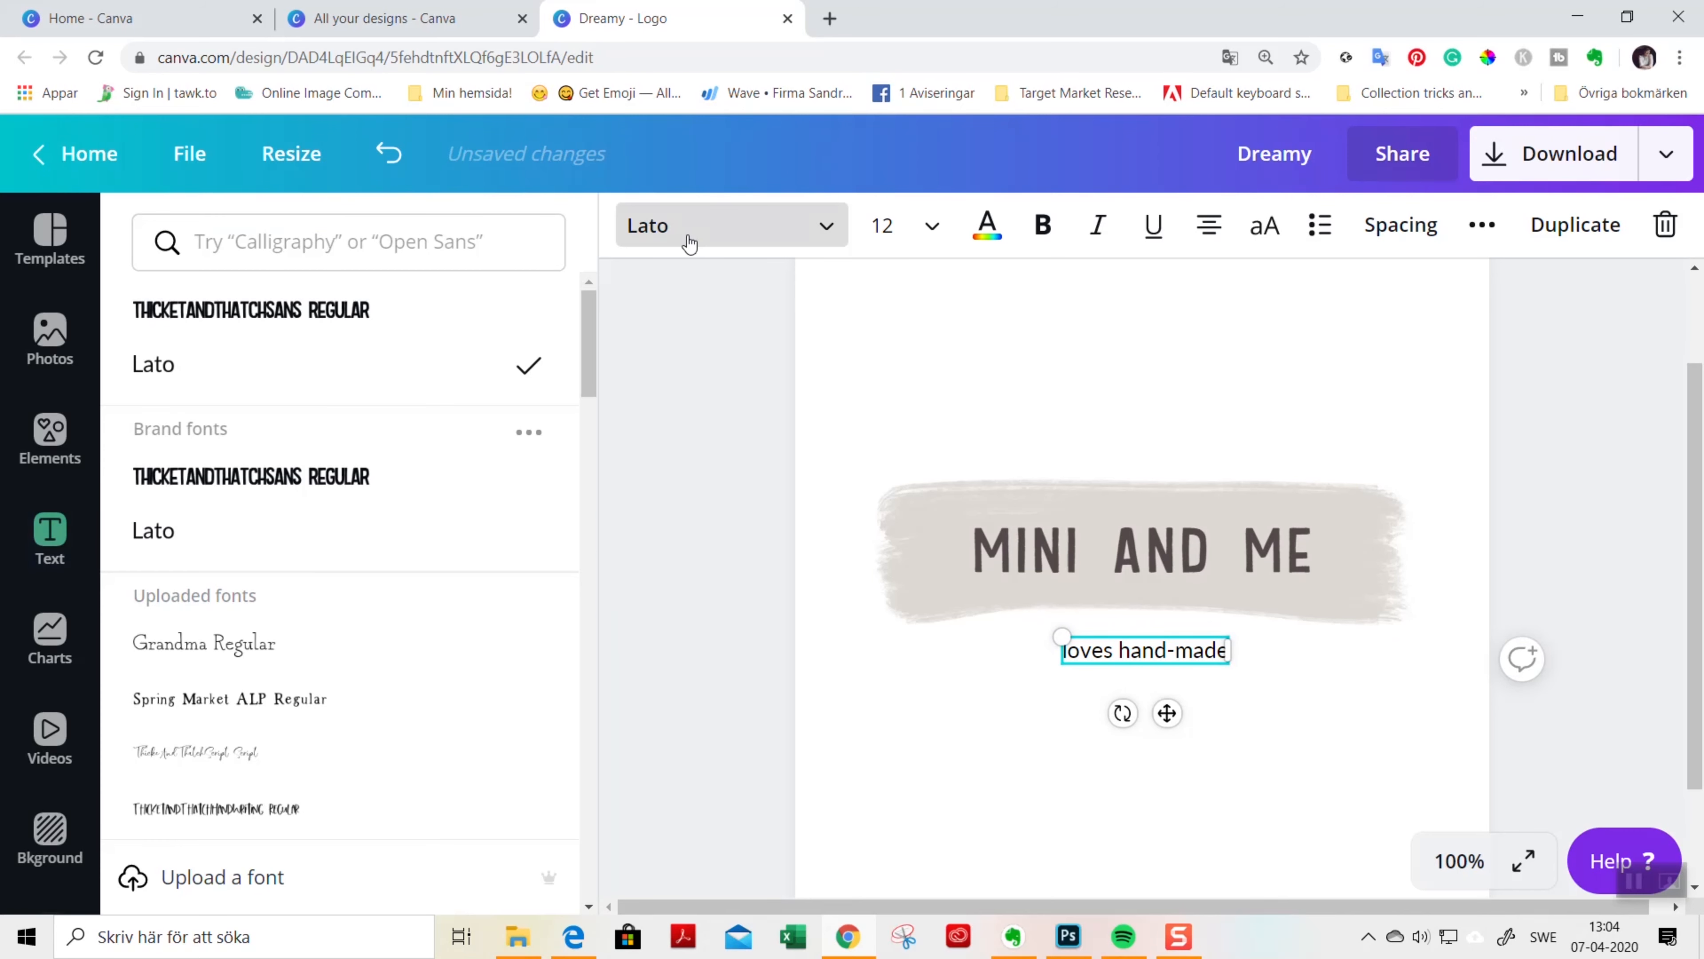
click(320, 652)
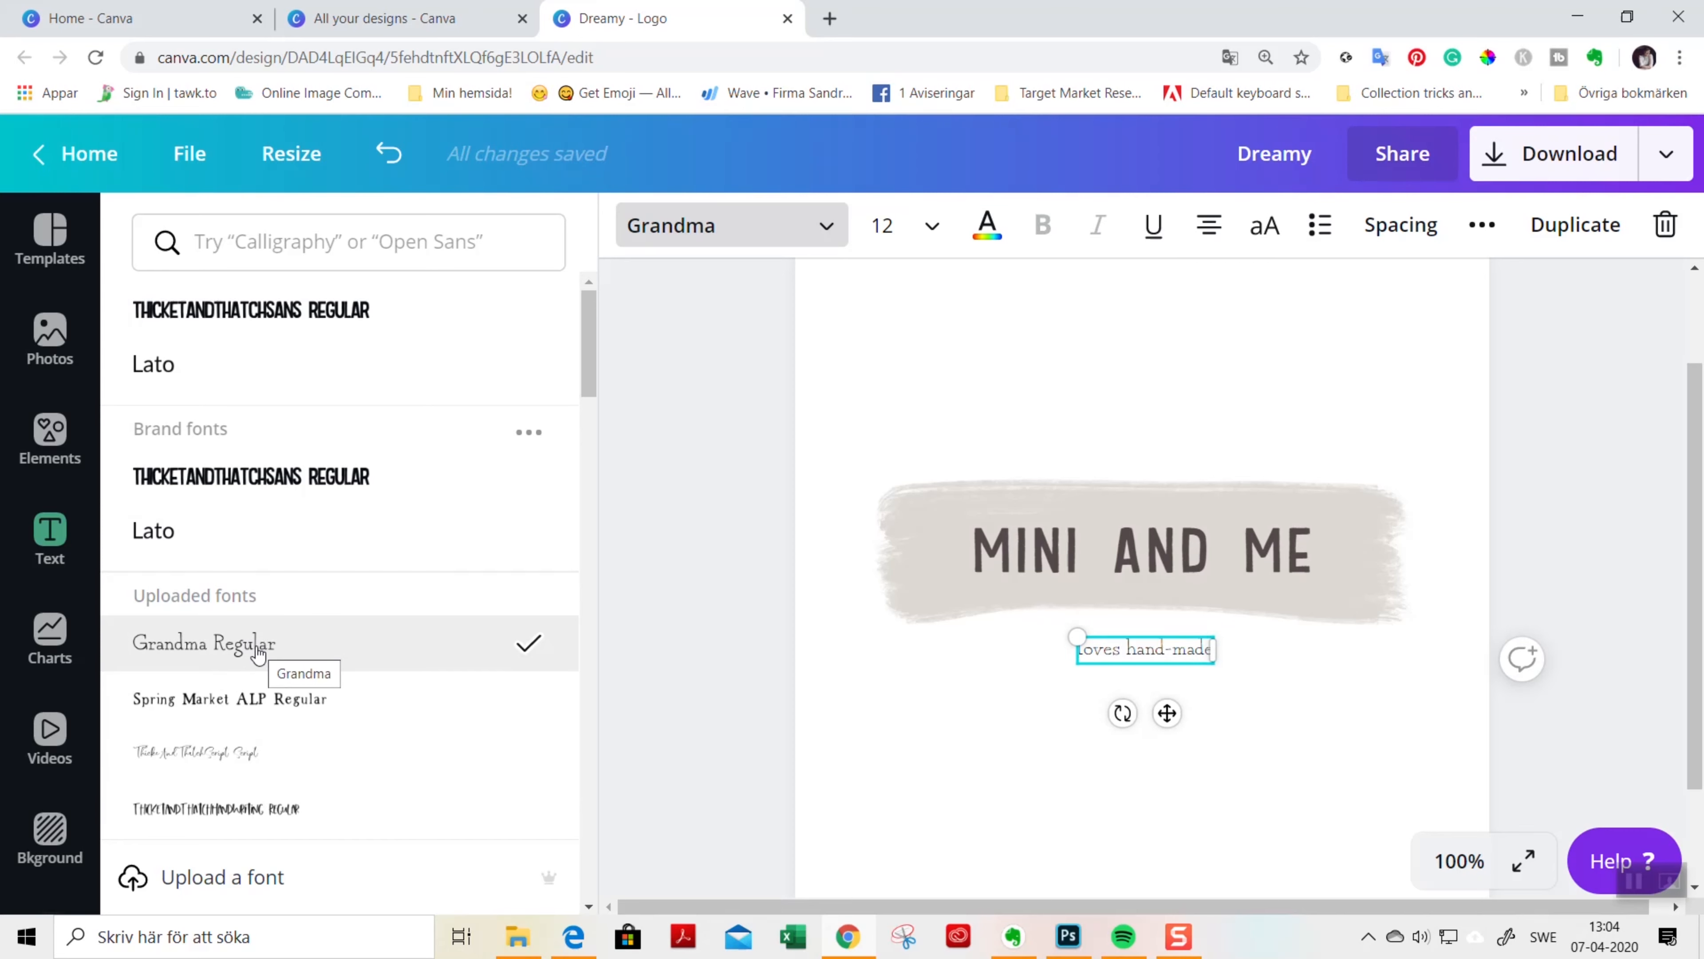
scroll(292, 729, down, 1)
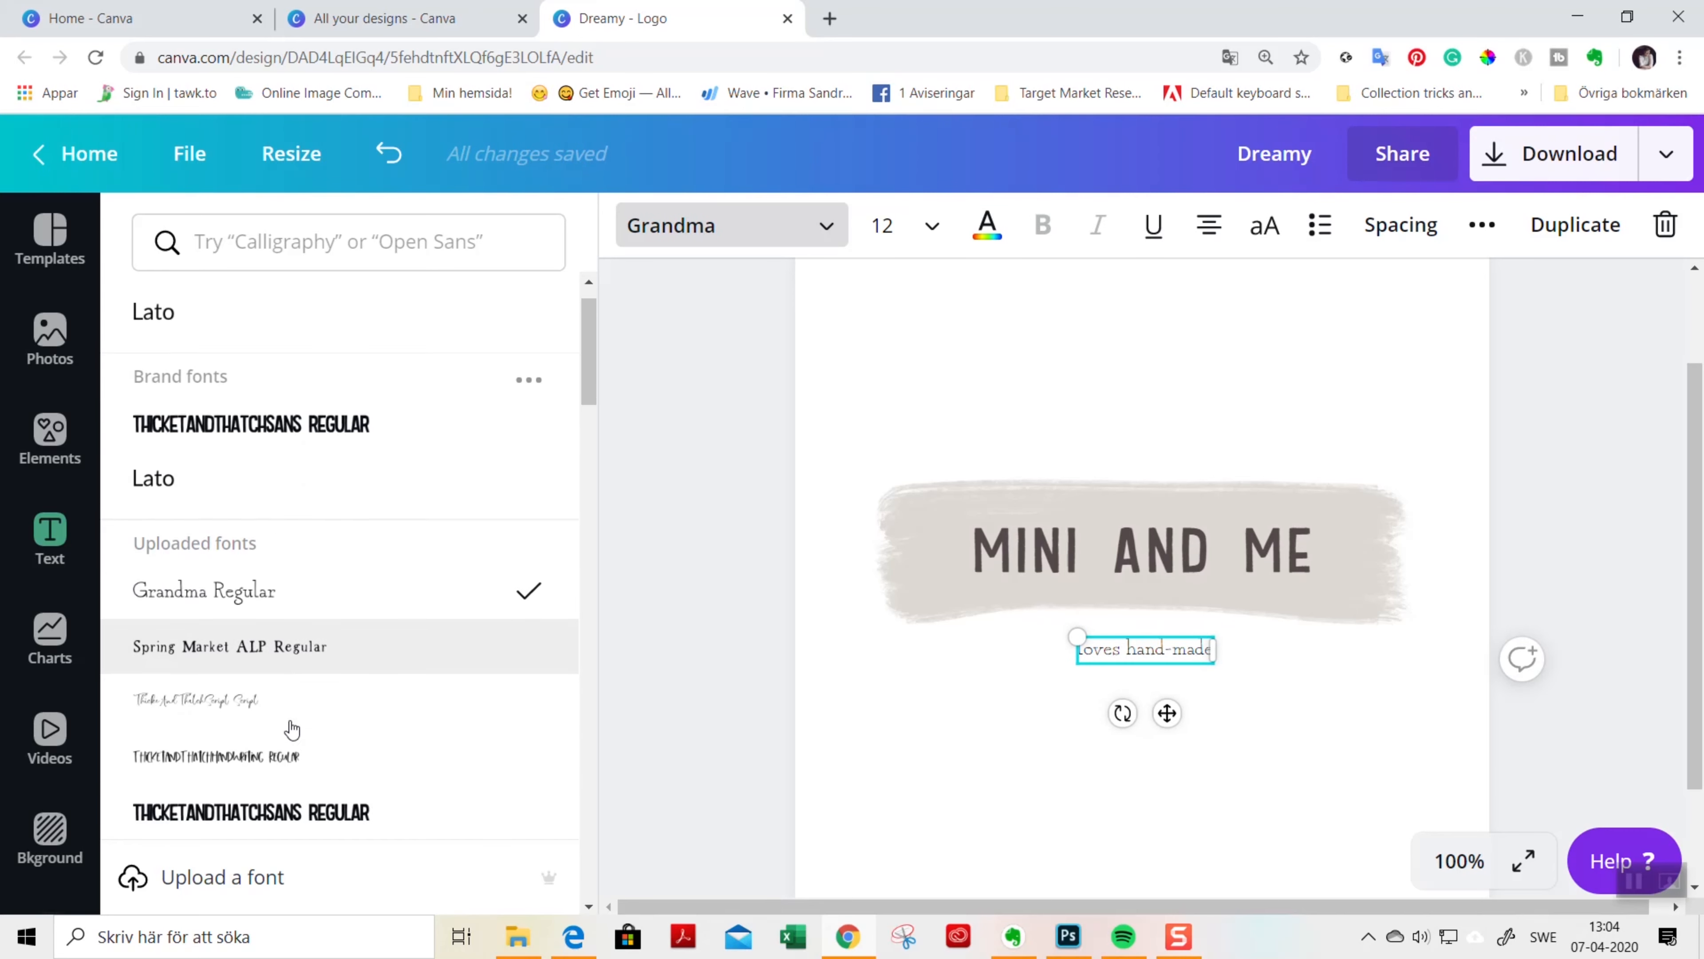
scroll(293, 730, down, 3)
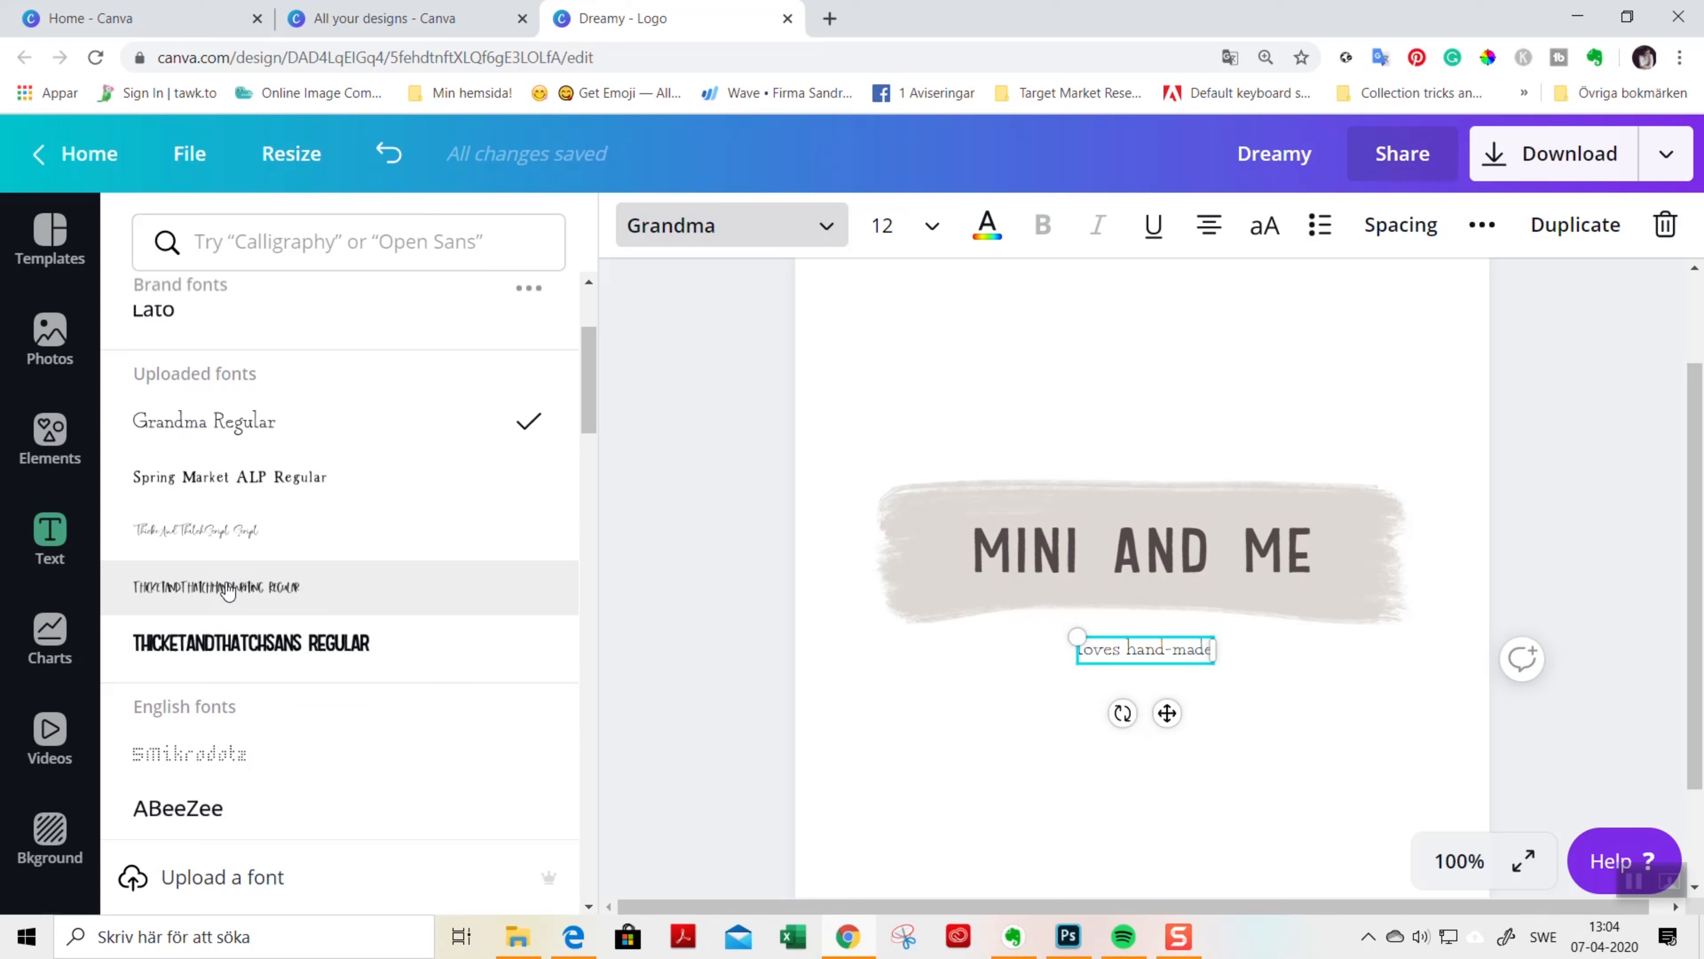
click(271, 488)
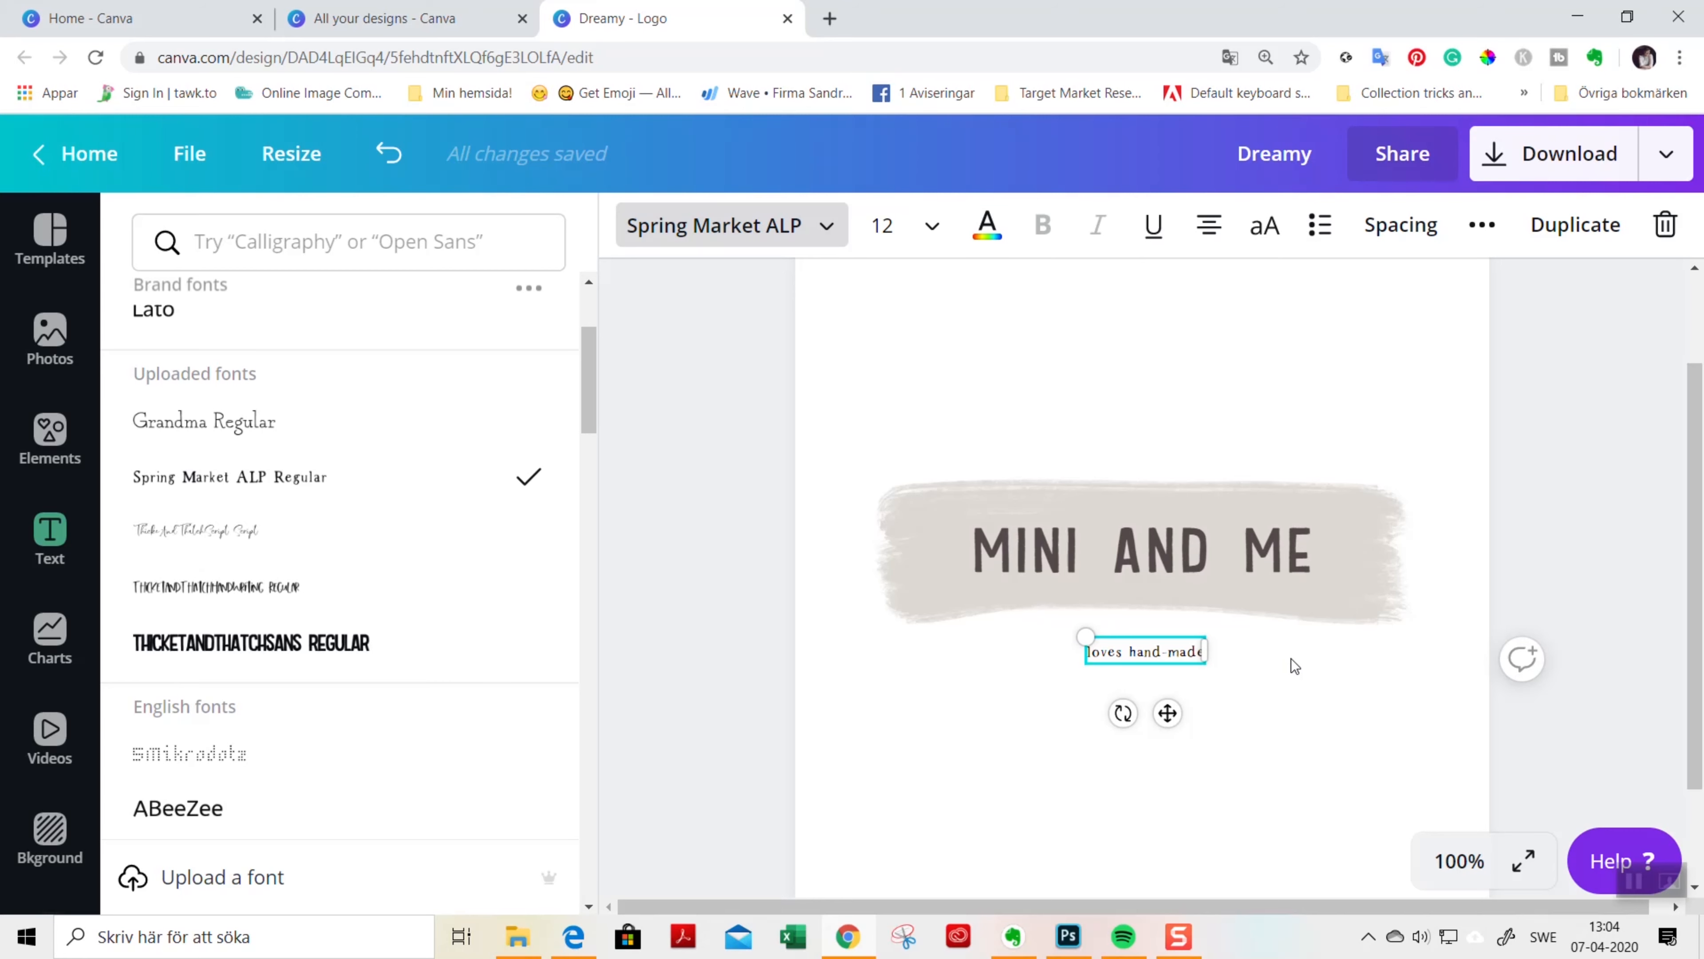
click(1270, 675)
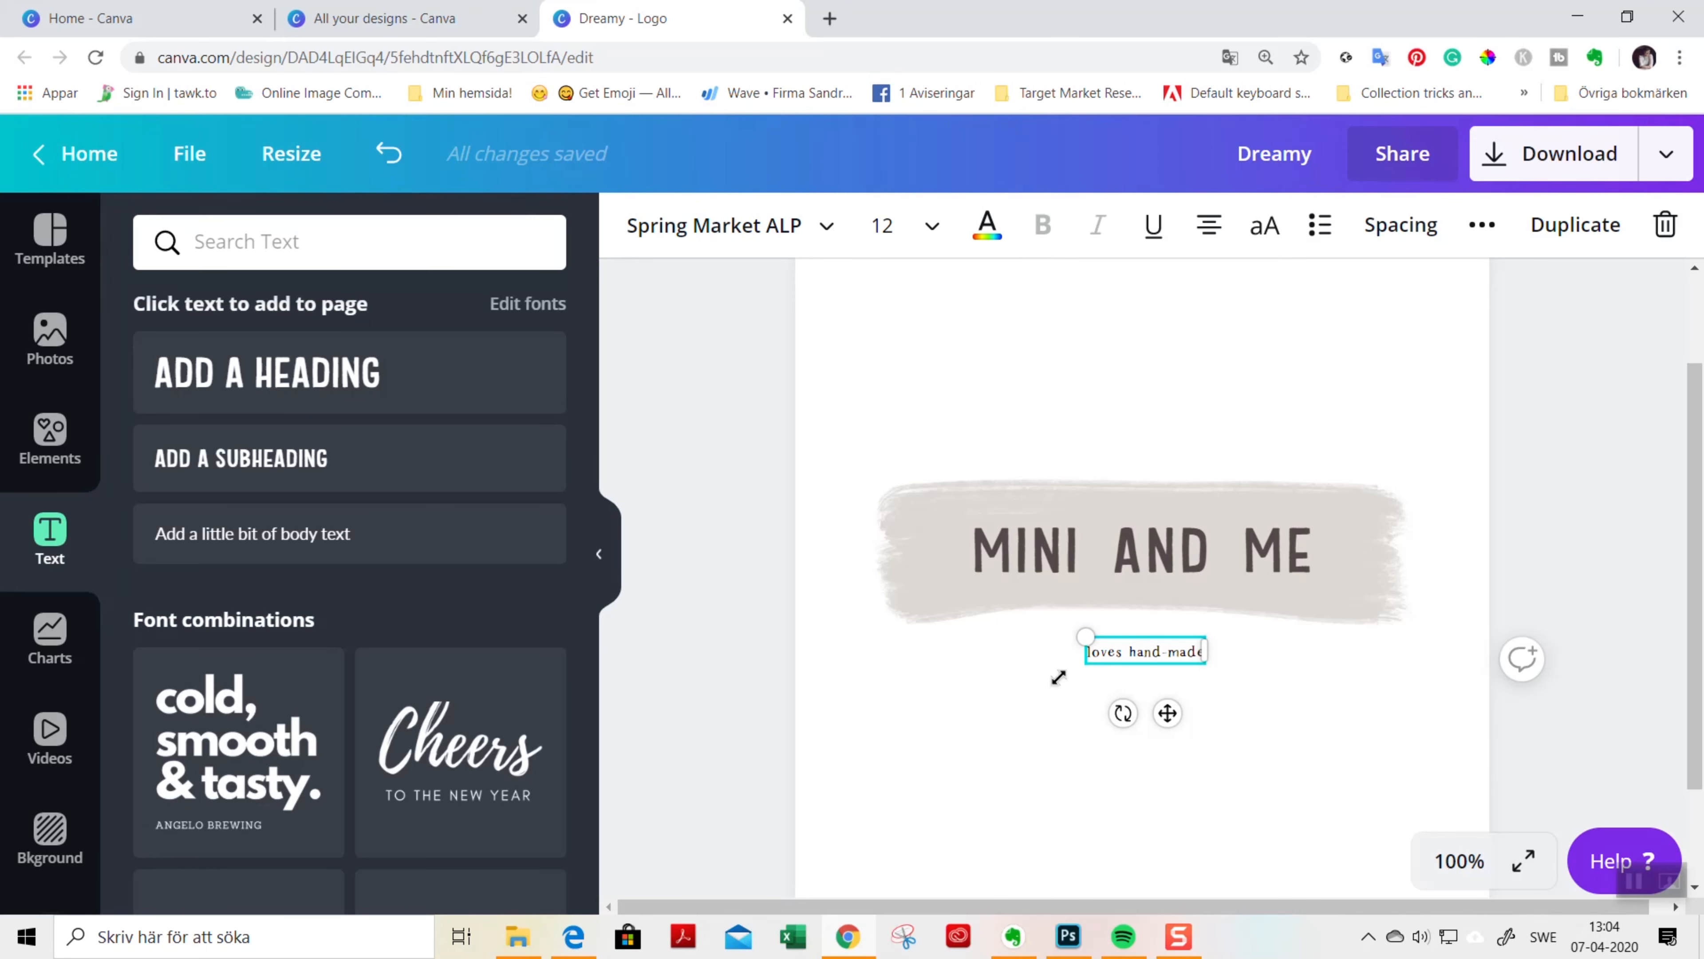
Set the tagline's font size to 14 and centre it horizontally on the page, closer beneath the brush stroke
click(927, 241)
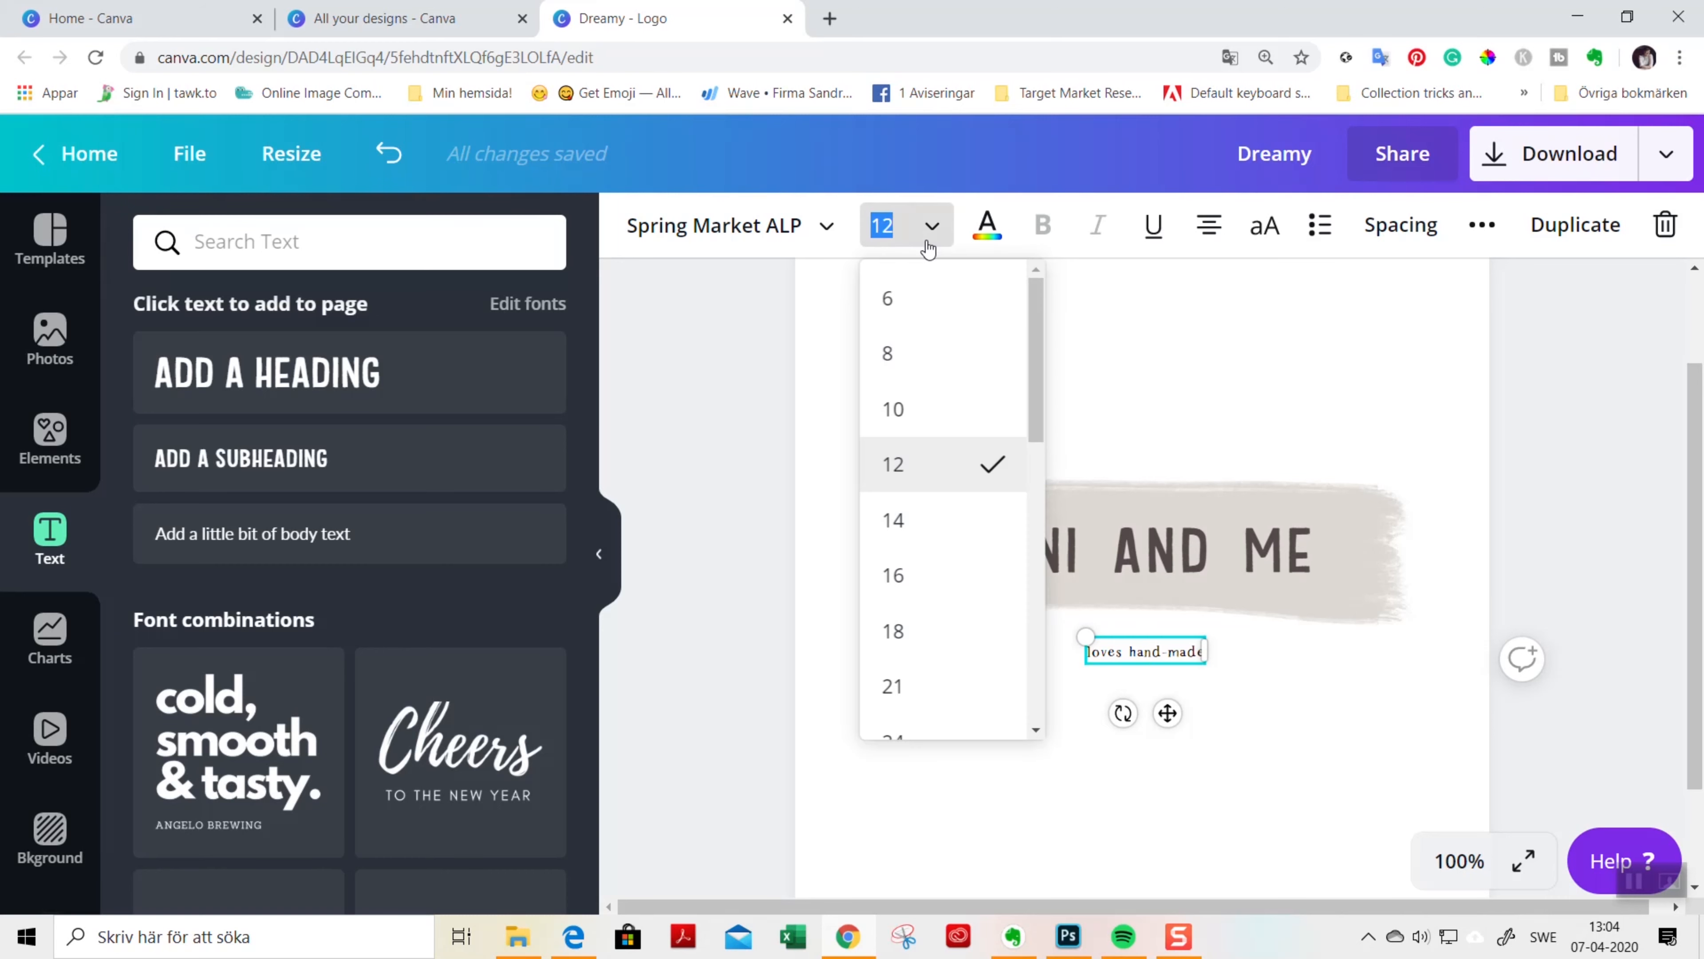
click(919, 523)
click(1193, 674)
click(1147, 658)
drag(1147, 657, 1146, 643)
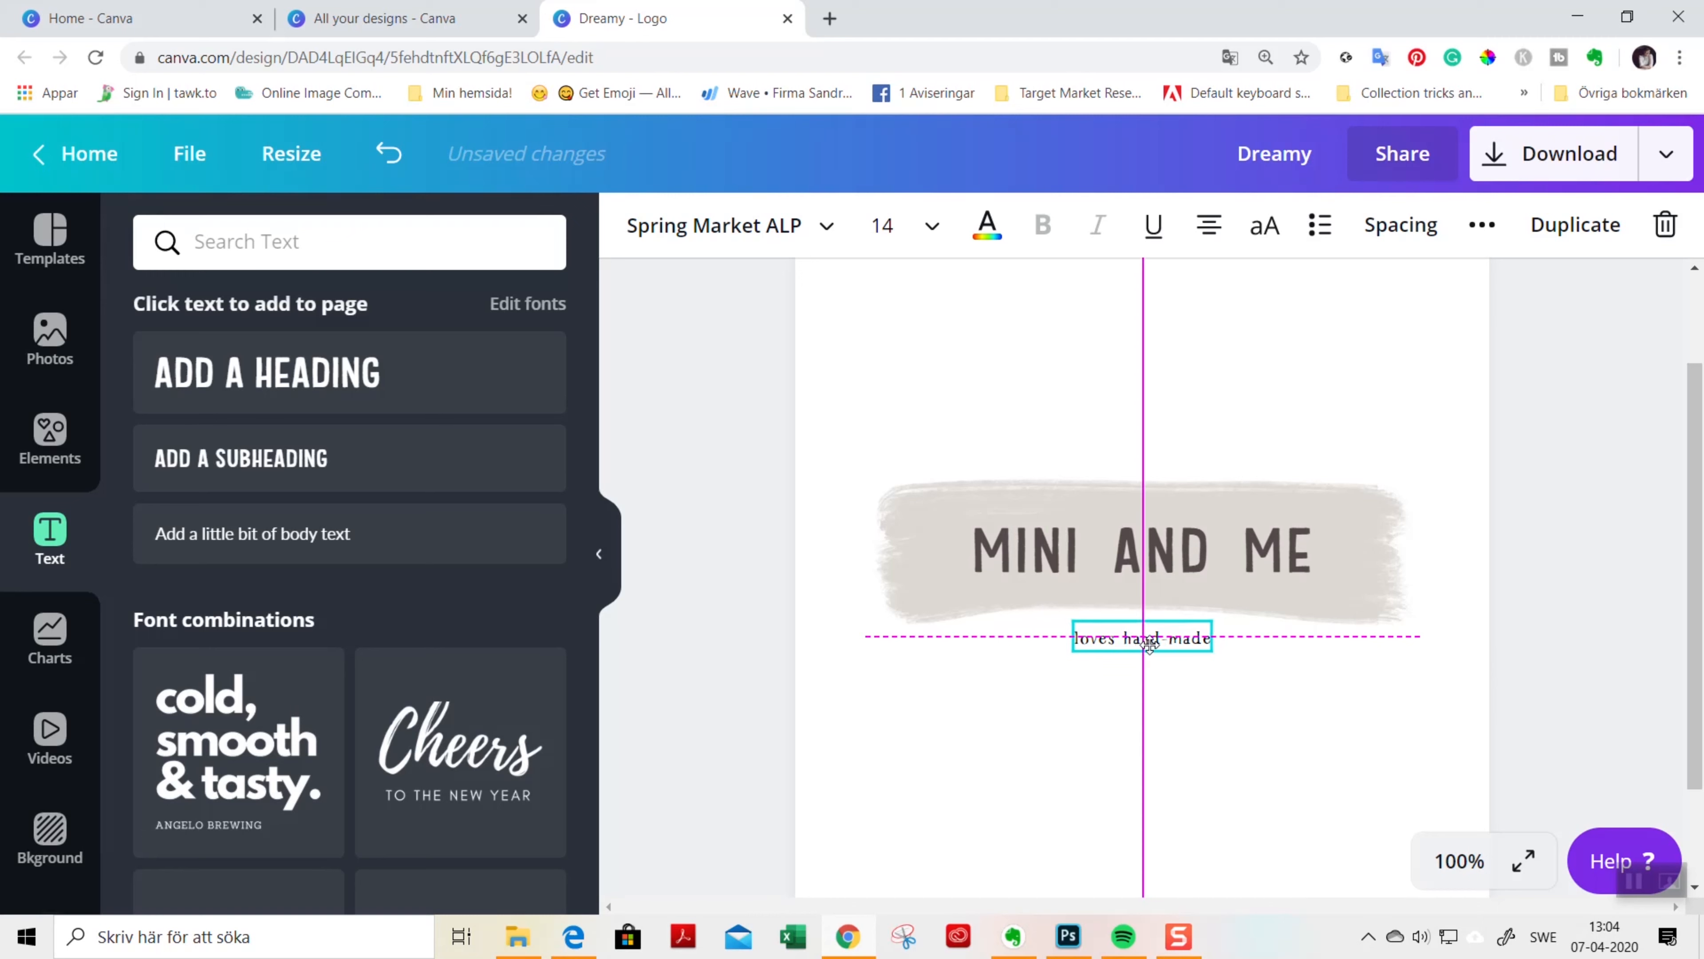
click(1231, 738)
click(1139, 643)
drag(1134, 638, 1135, 638)
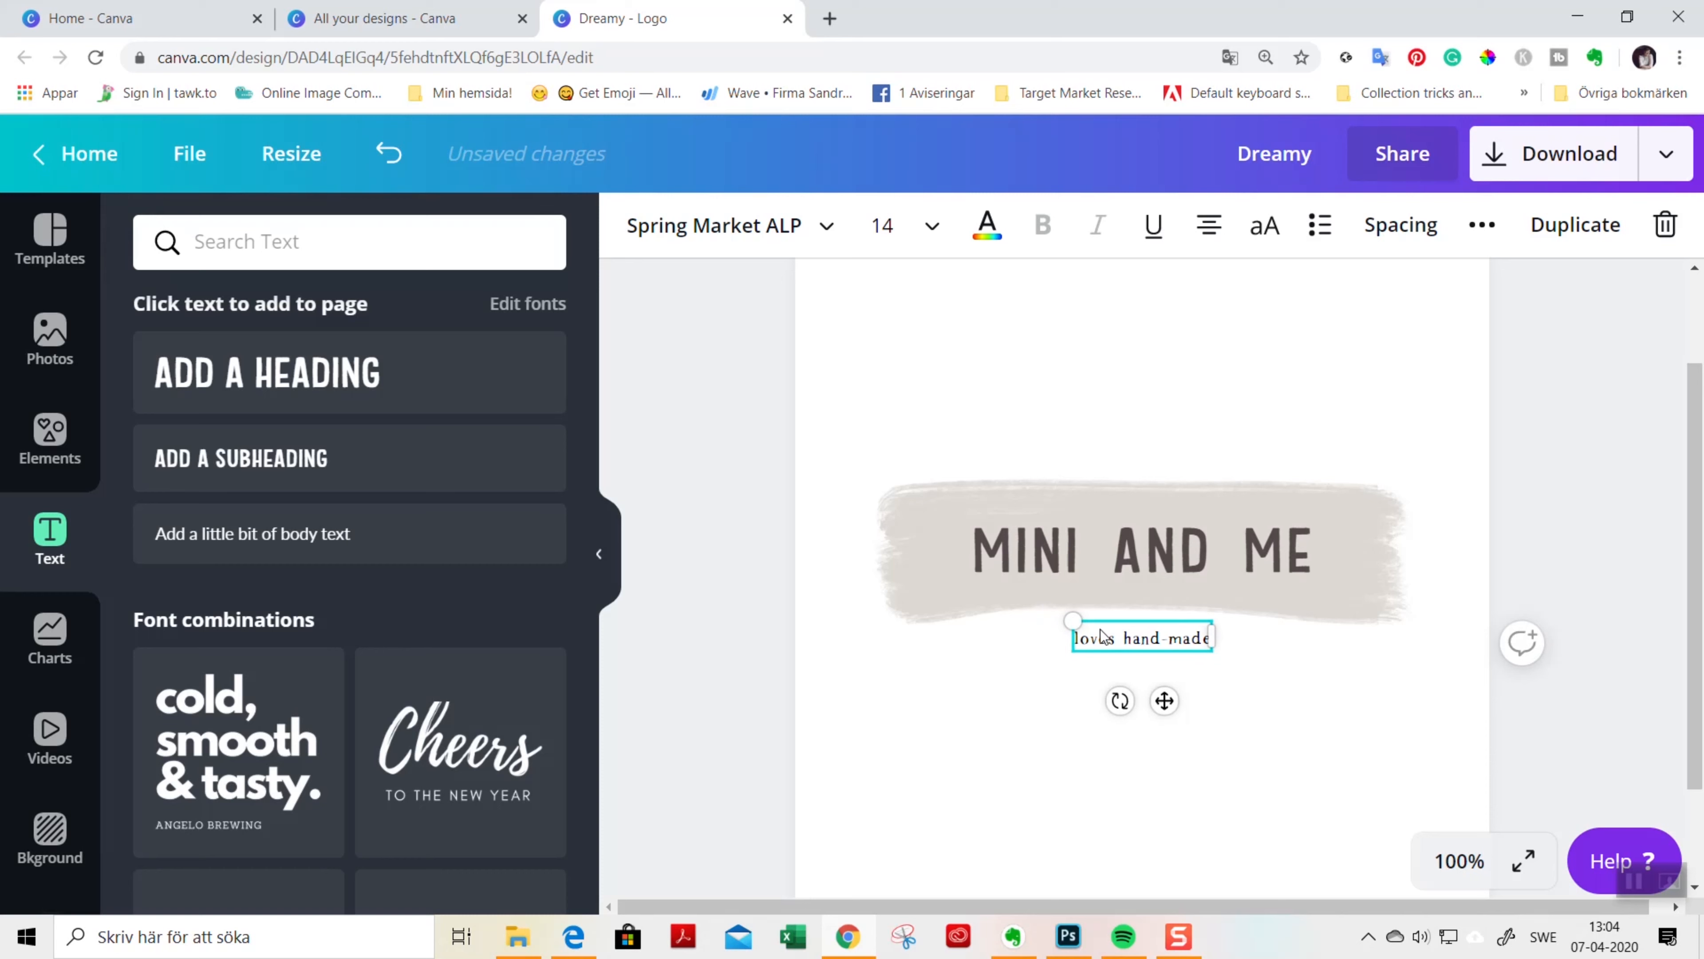
Reword the tagline to read "we love hand-made"
double_click(1086, 641)
text(we lvoe)
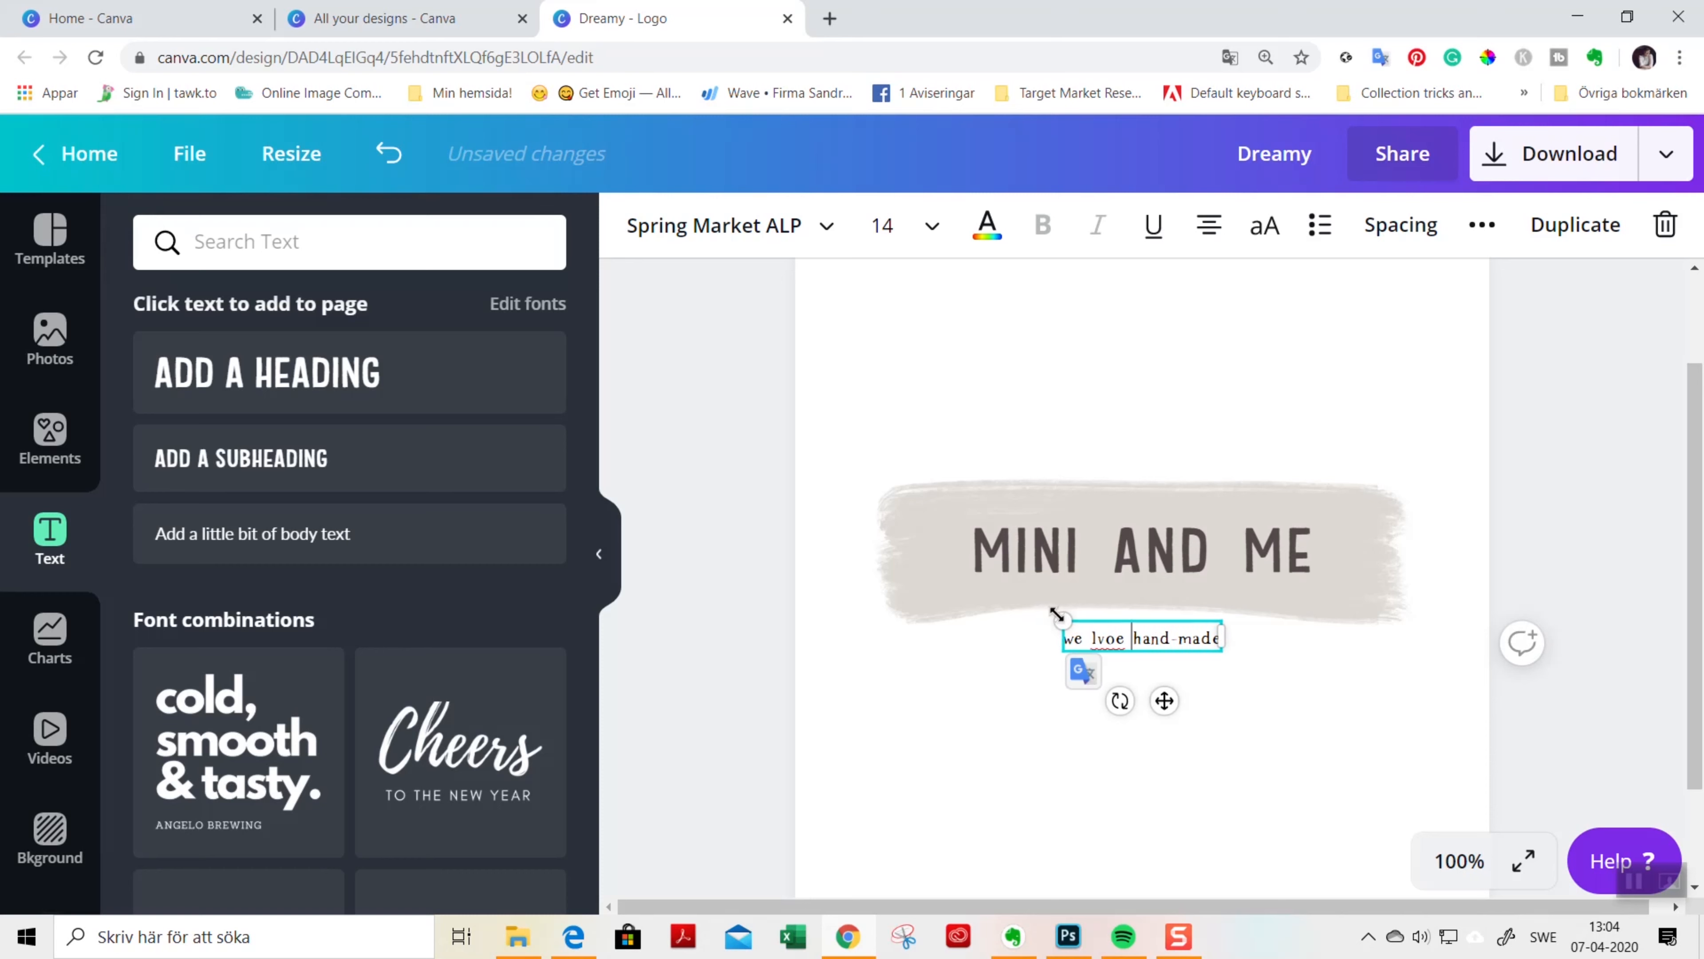
key(BackSpace)
key(BackSpace)
key(BackSpace)
key(BackSpace)
key(BackSpace)
text(love)
click(1289, 695)
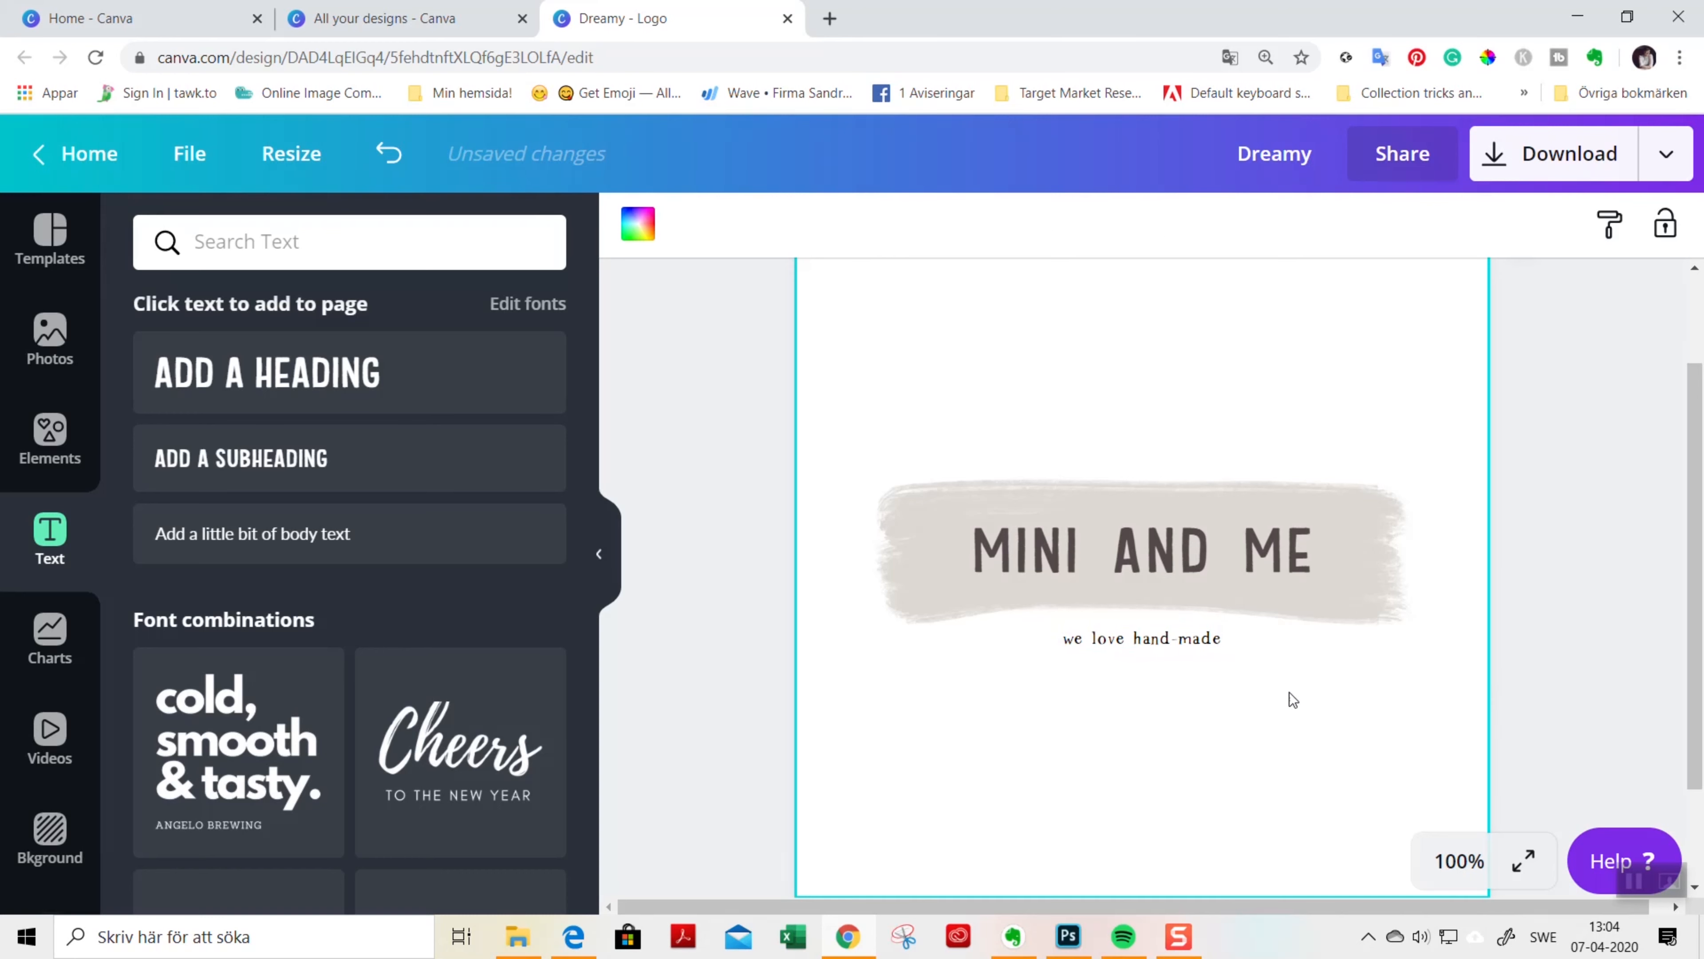
Recolour the "we love hand-made" tagline with the dark brown brand colour used for the heading
drag(1138, 638, 1138, 638)
click(987, 225)
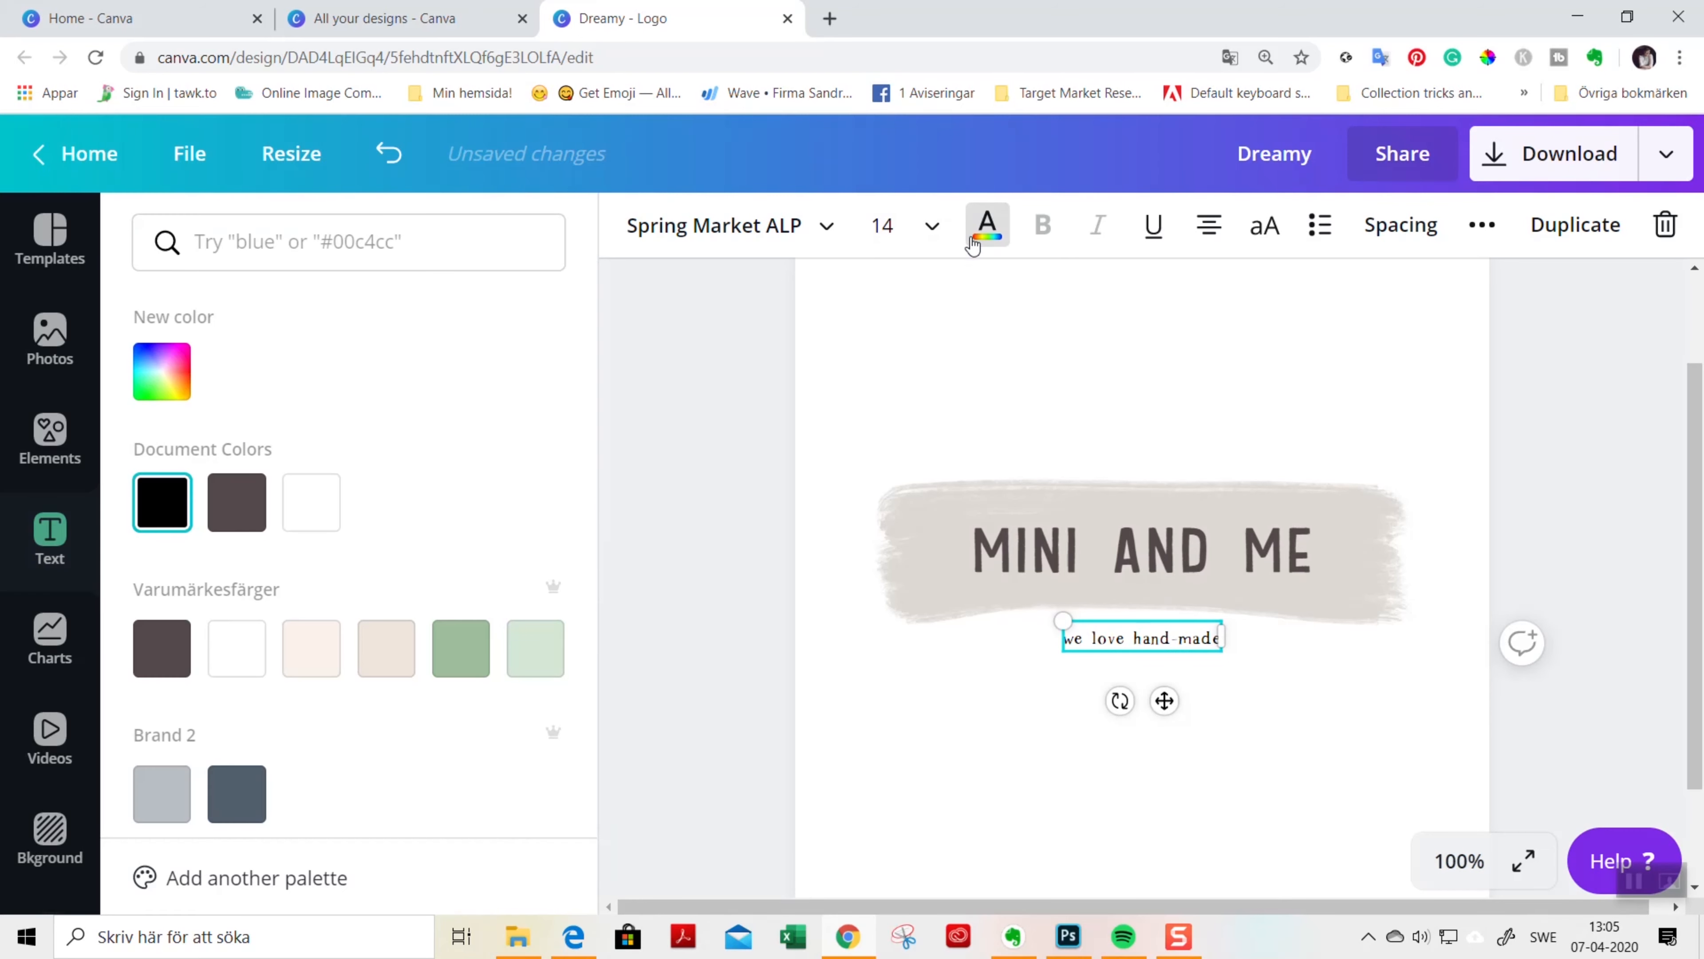
click(189, 668)
click(951, 669)
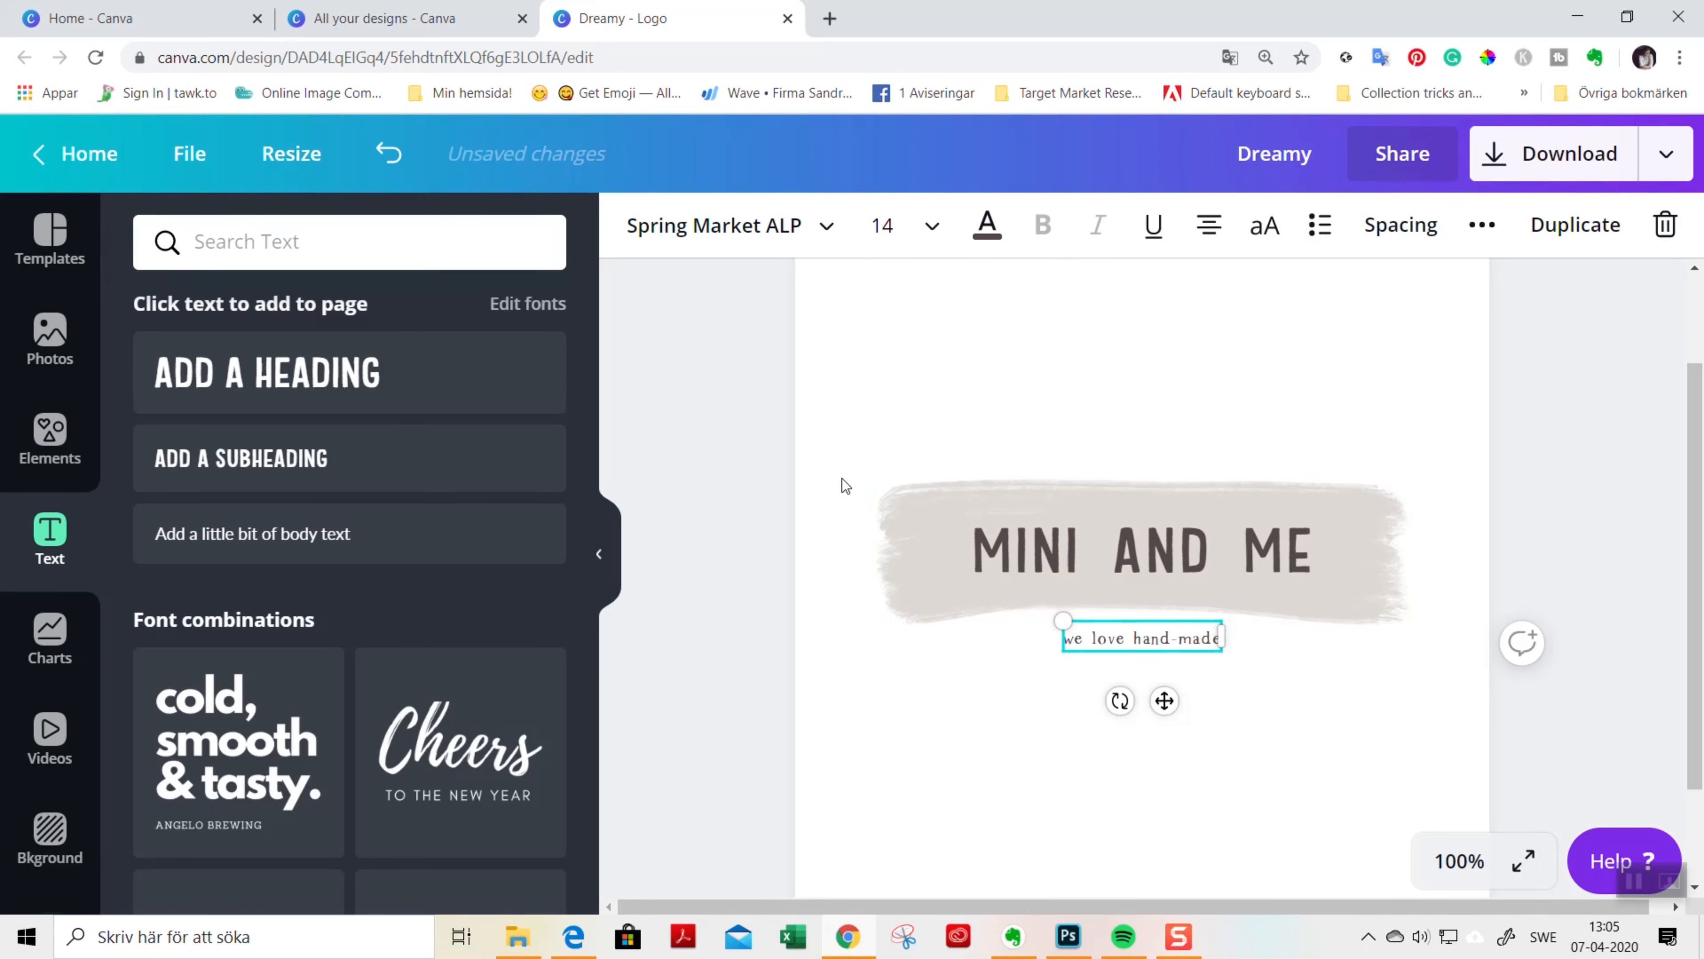
click(719, 391)
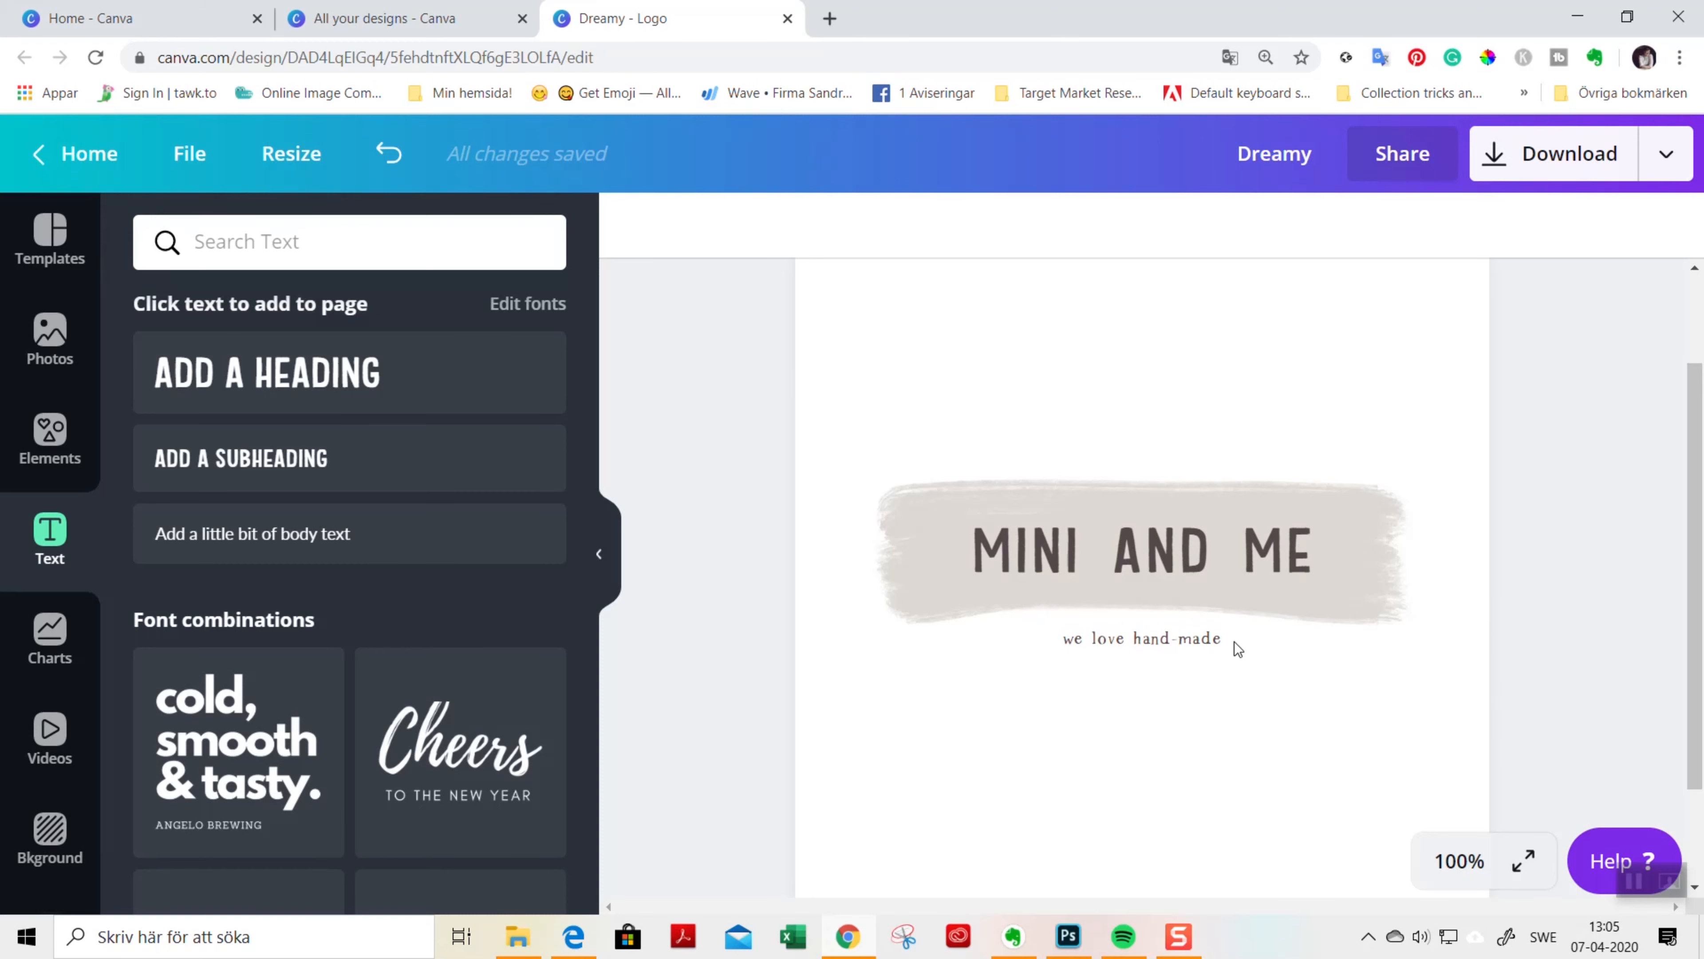
Download the finished logo as a PNG at 500 x 500 px with its background kept
click(1598, 165)
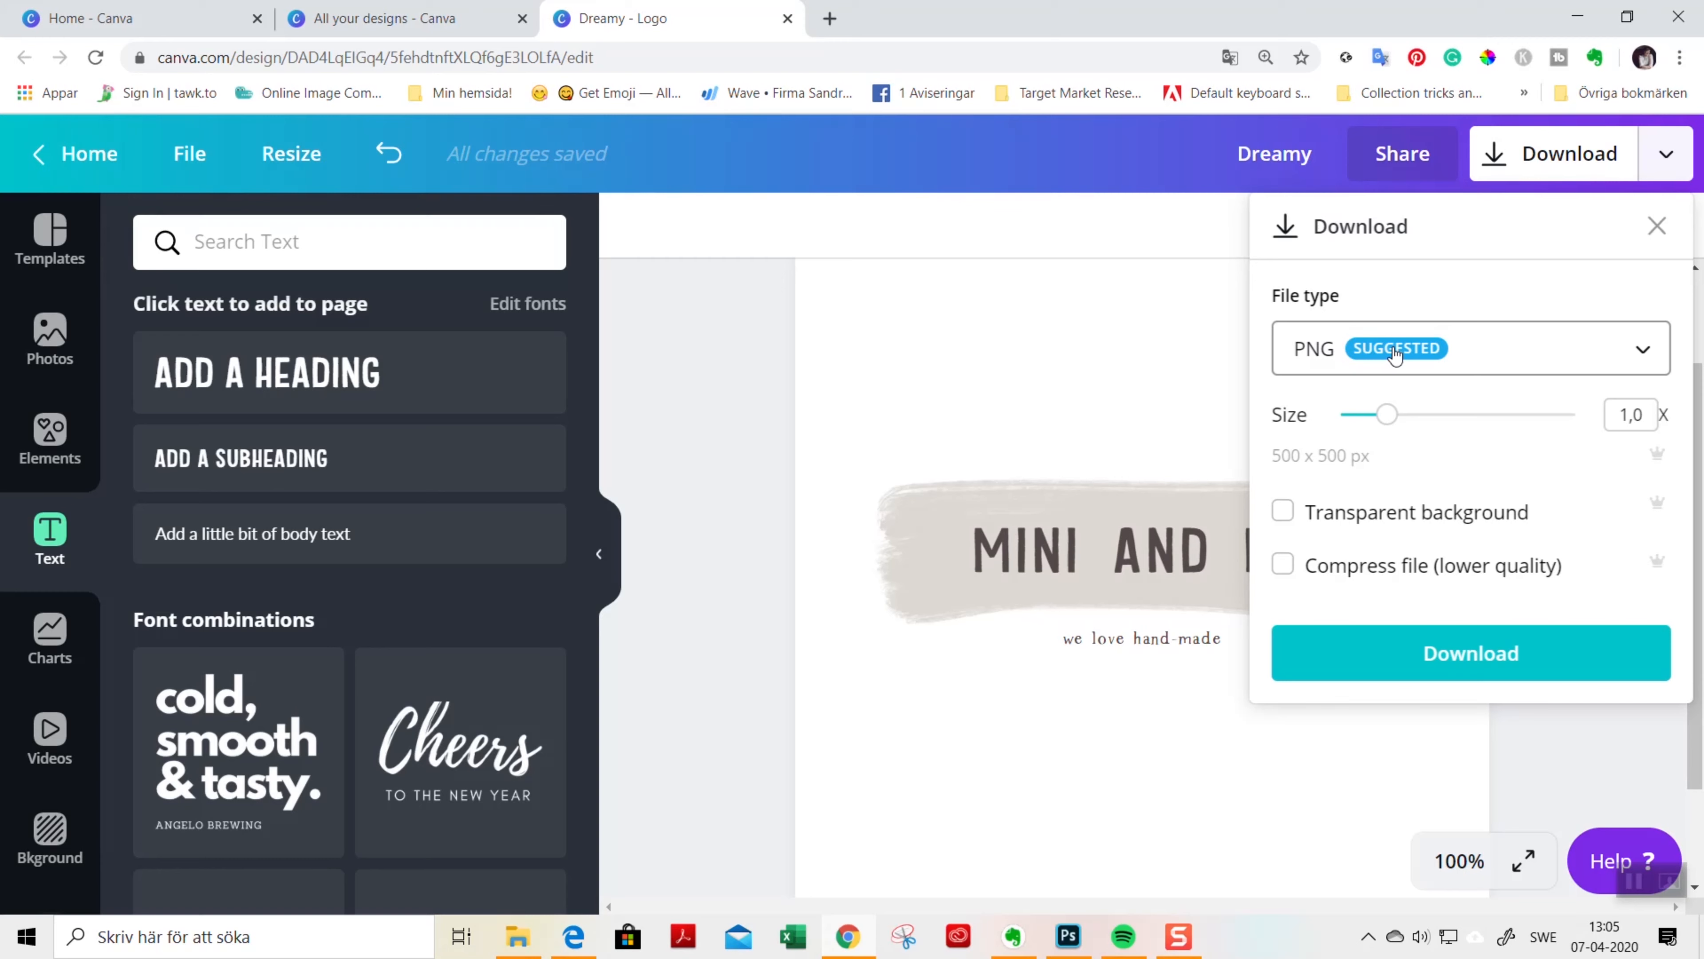
click(1370, 649)
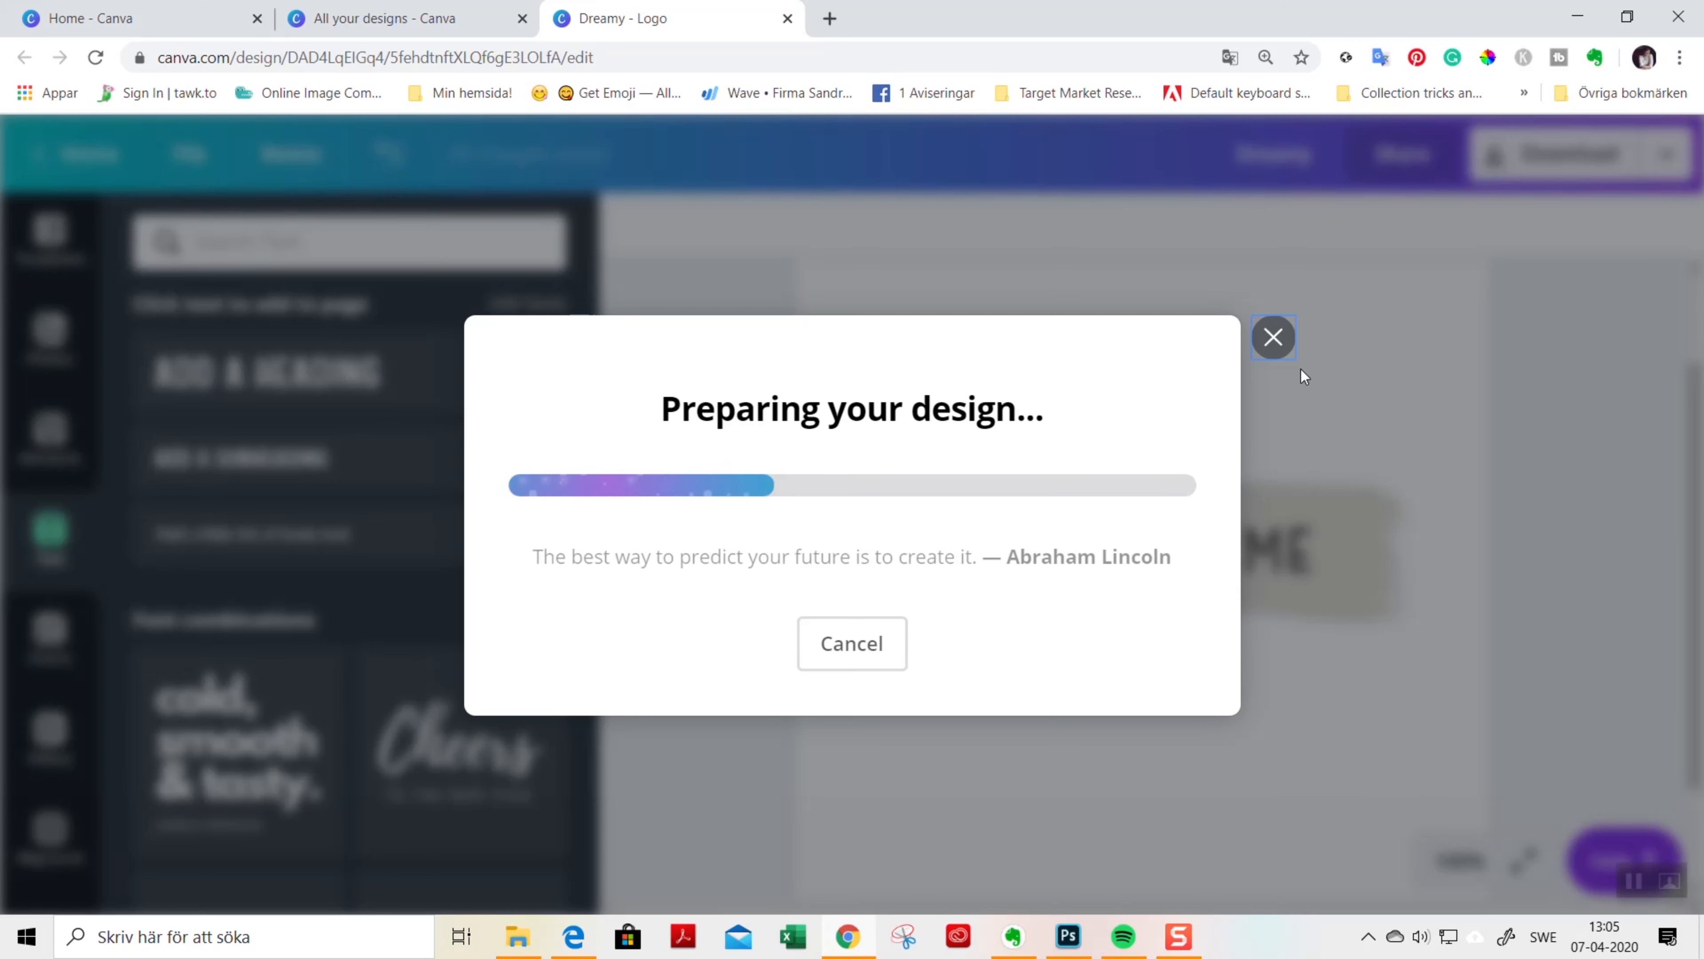
click(1271, 260)
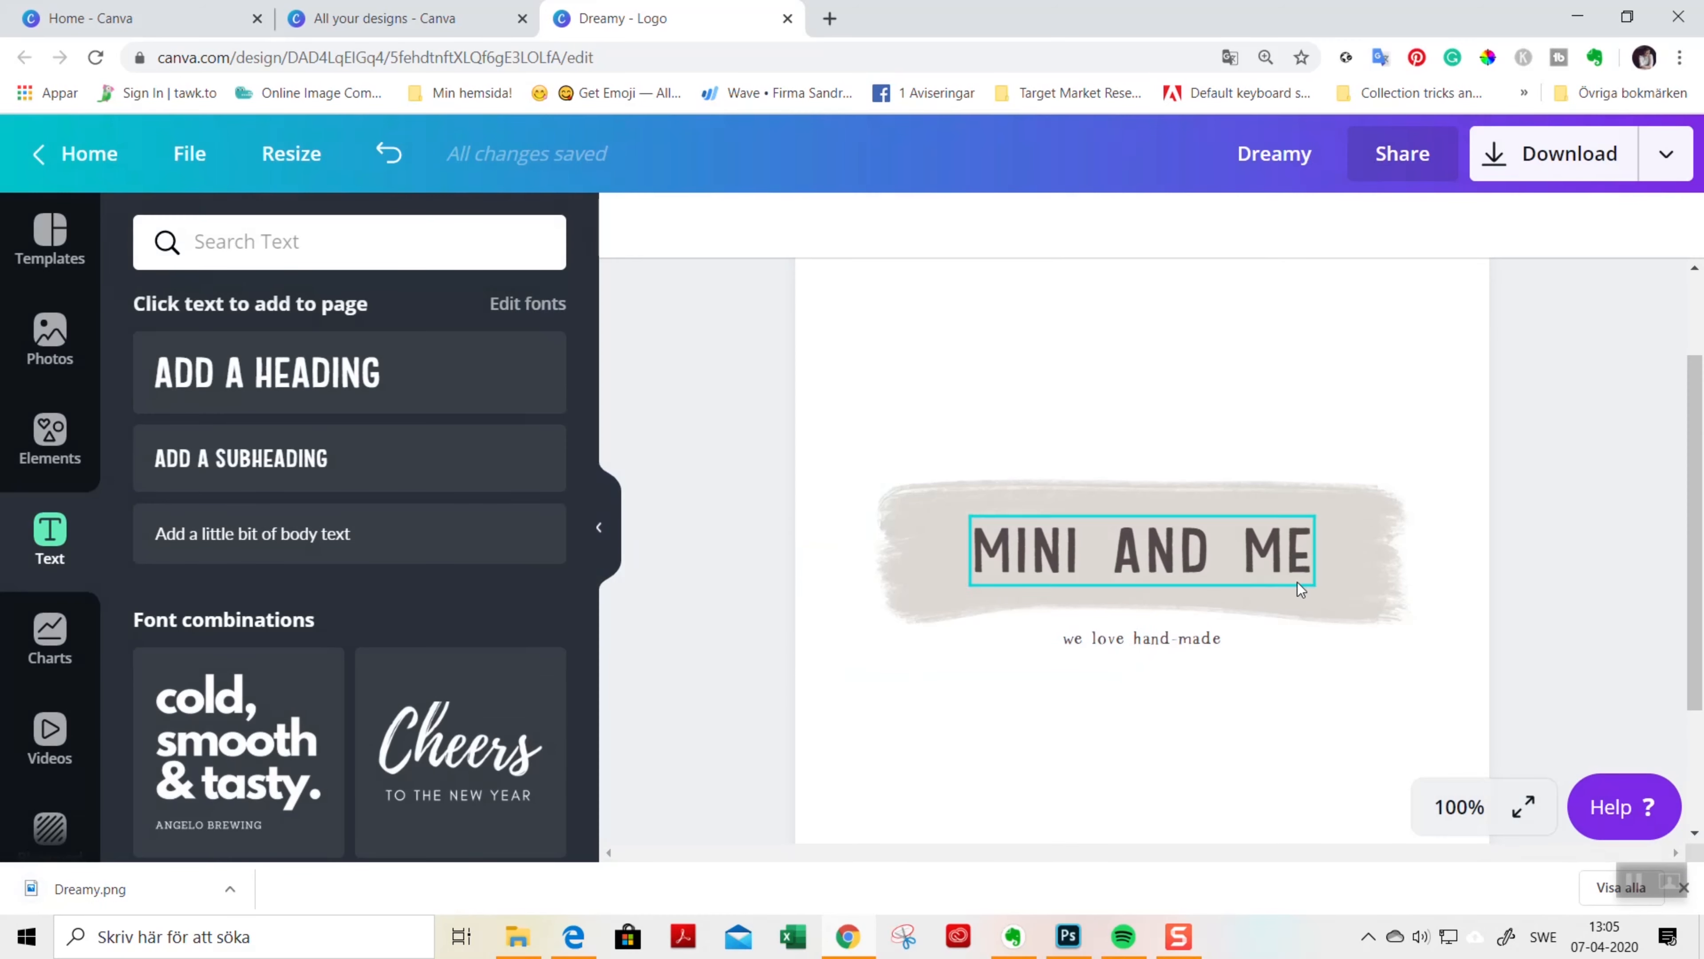